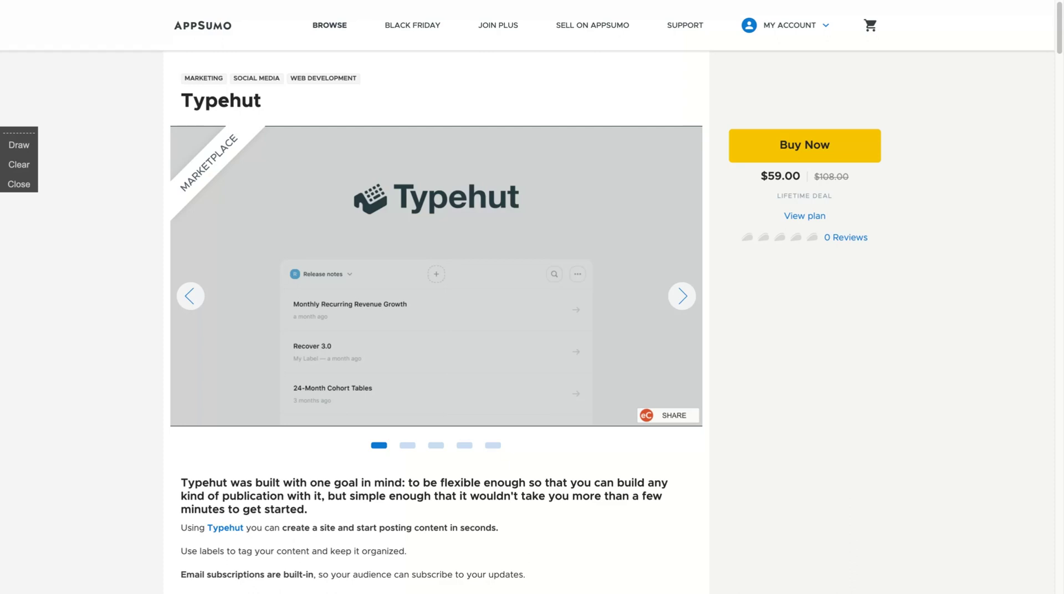
# Read through Typehut's AppSumo deal page, examining the product description, deal terms and the features included in the plan.
pyautogui.scroll(-3, 436, 319)
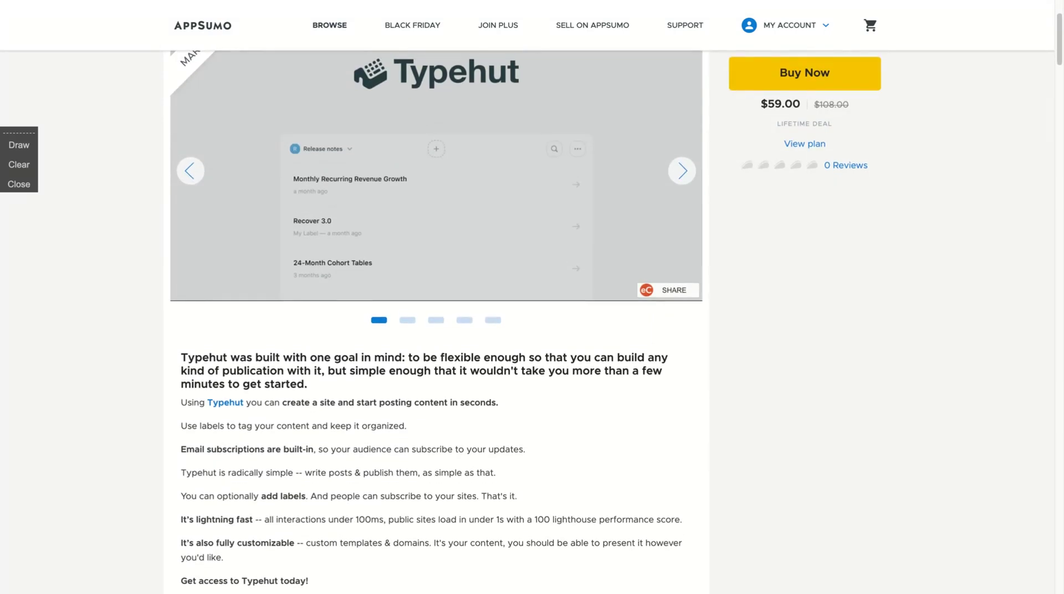
pyautogui.scroll(3, 436, 319)
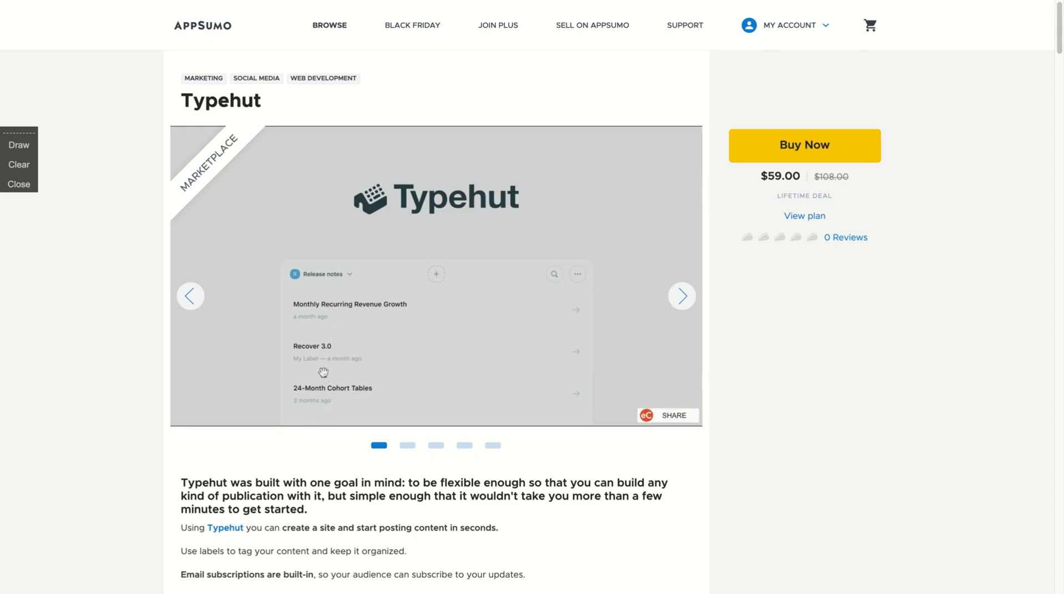
pyautogui.scroll(-3, 323, 372)
pyautogui.scroll(-8, 323, 372)
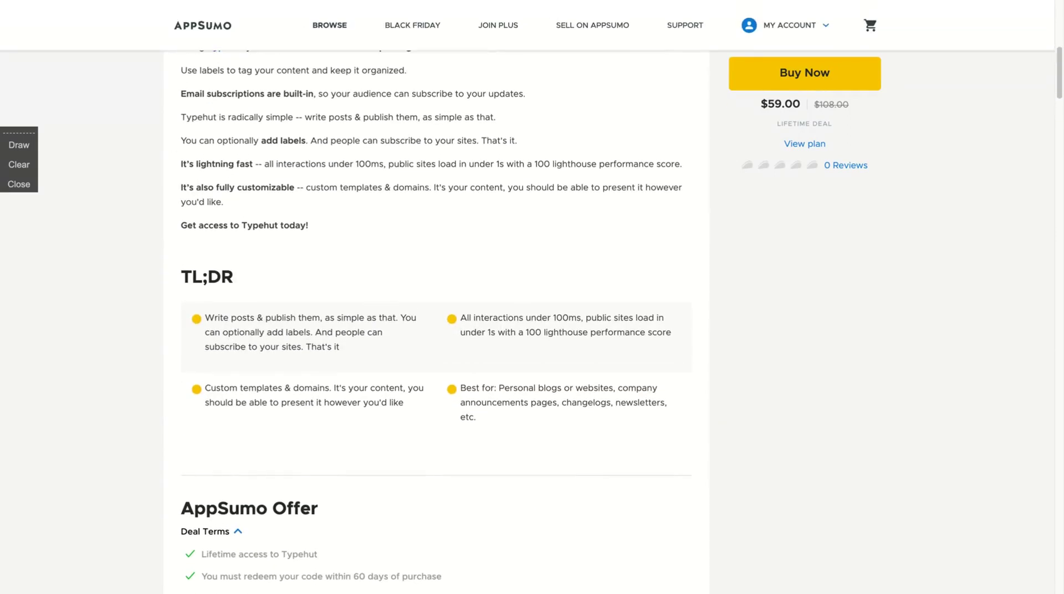
pyautogui.scroll(-1, 323, 373)
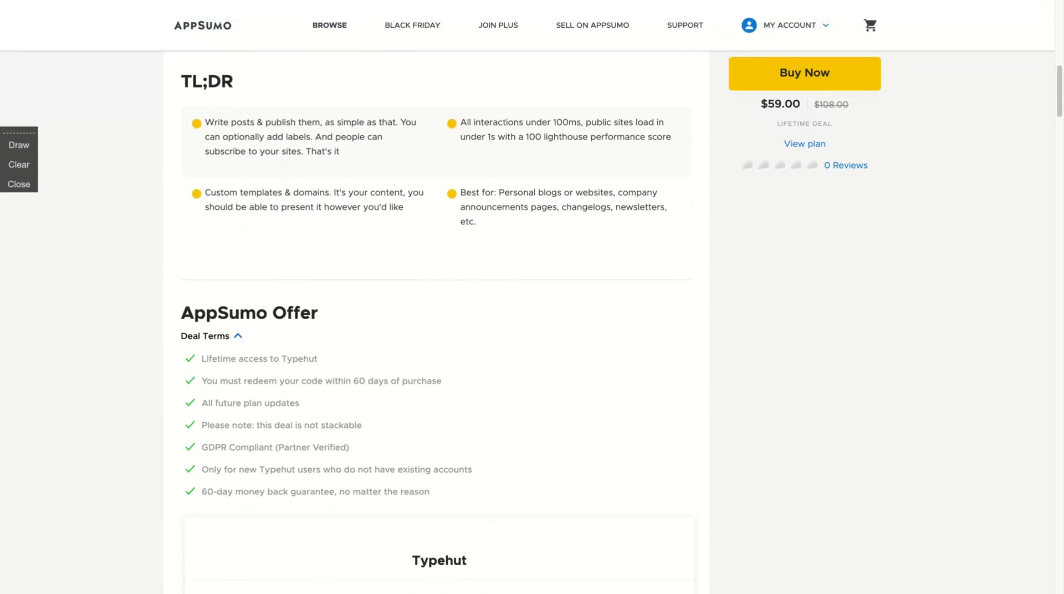
pyautogui.scroll(-3, 435, 297)
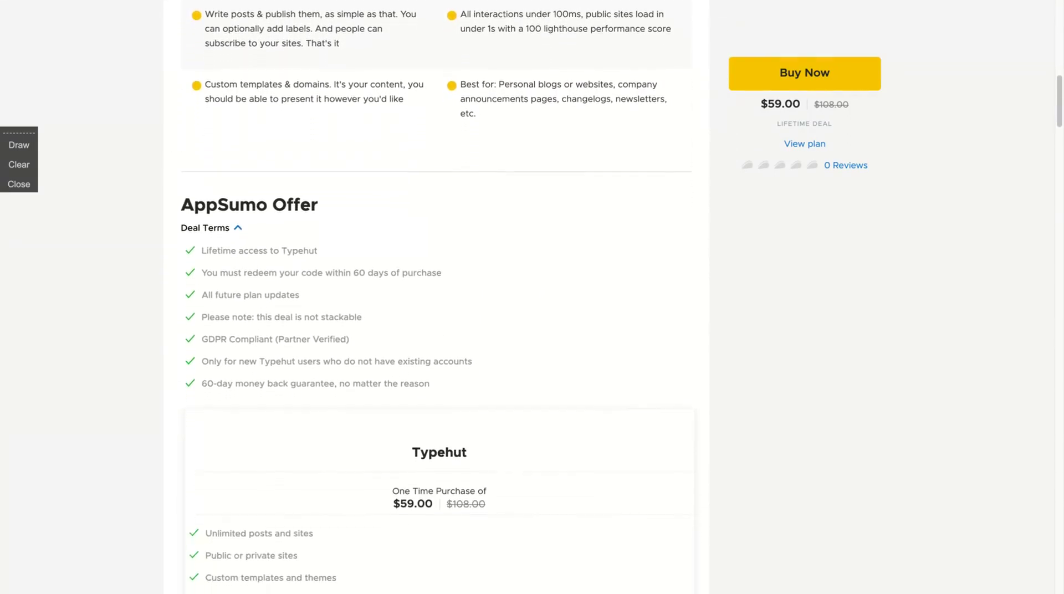
pyautogui.scroll(-3, 436, 297)
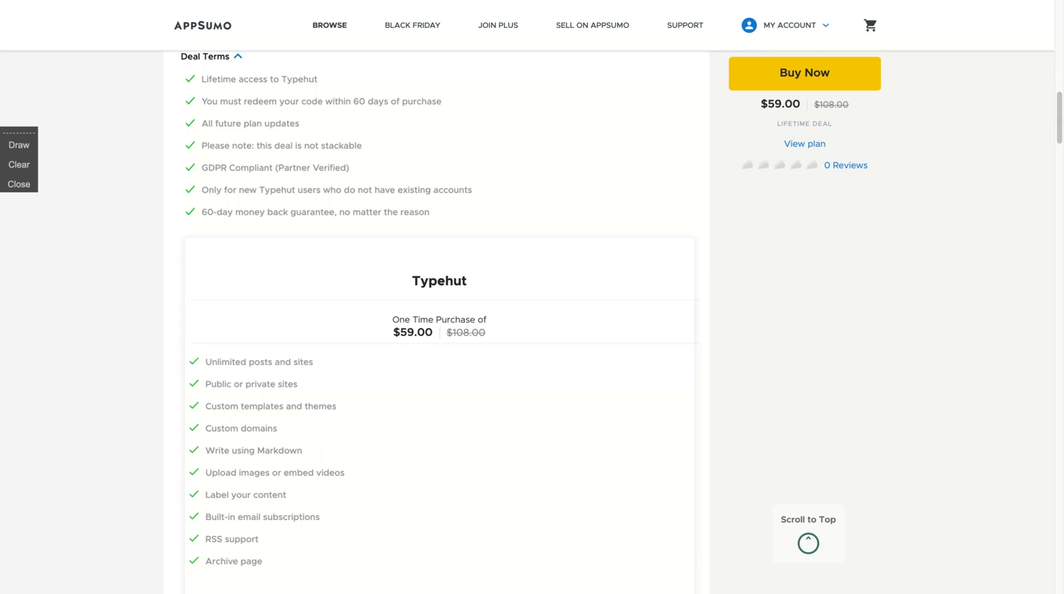
pyautogui.scroll(2, 507, 332)
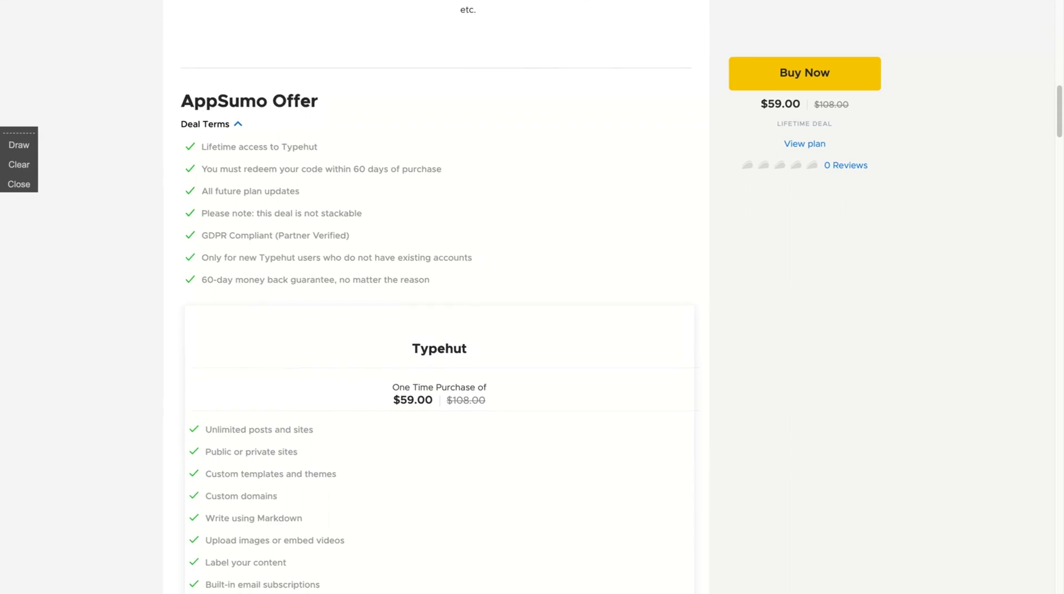
pyautogui.scroll(-1, 437, 300)
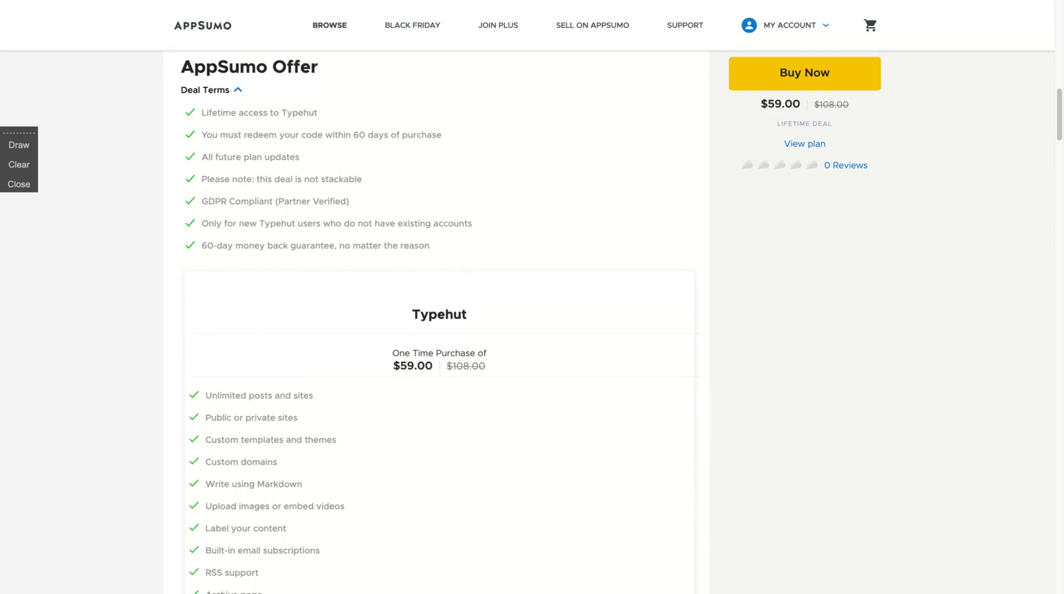
pyautogui.scroll(-2, 436, 300)
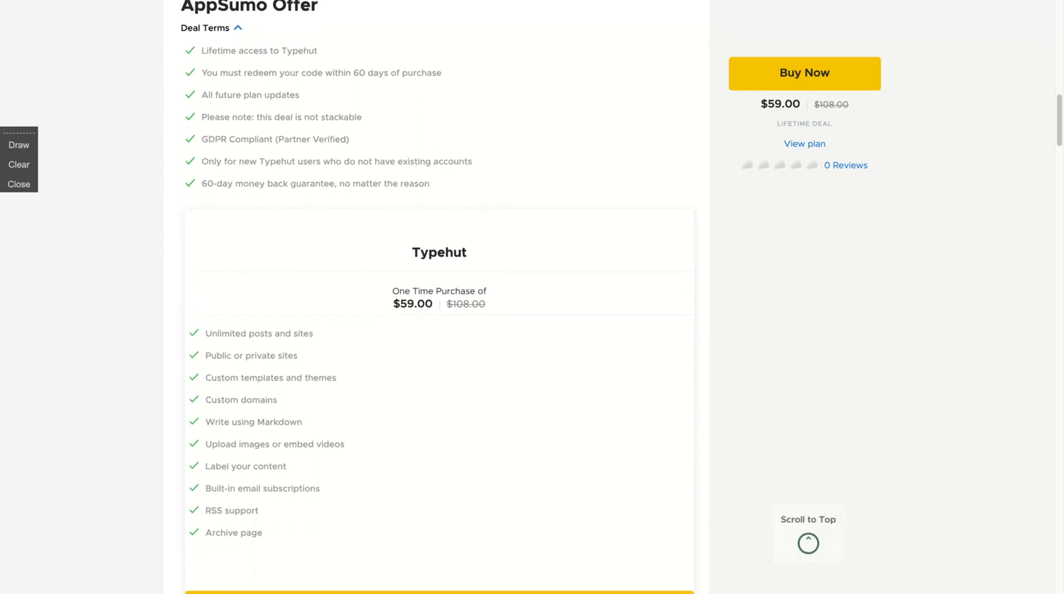
pyautogui.scroll(-3, 436, 300)
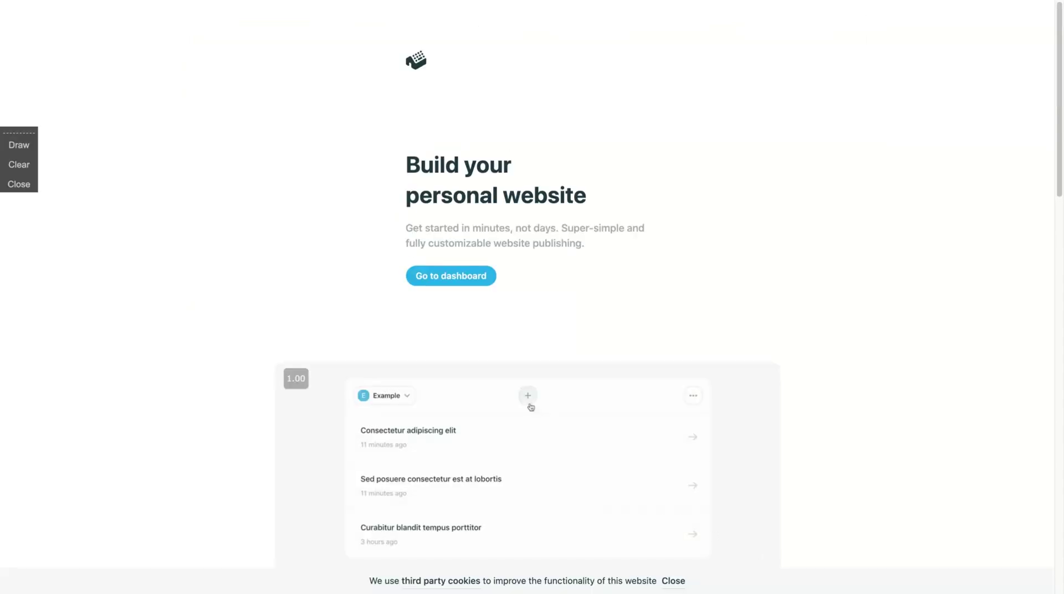
# Look over the Typehut homepage, examining the product introduction and the Free and Pro pricing plans.
pyautogui.scroll(-4, 351, 195)
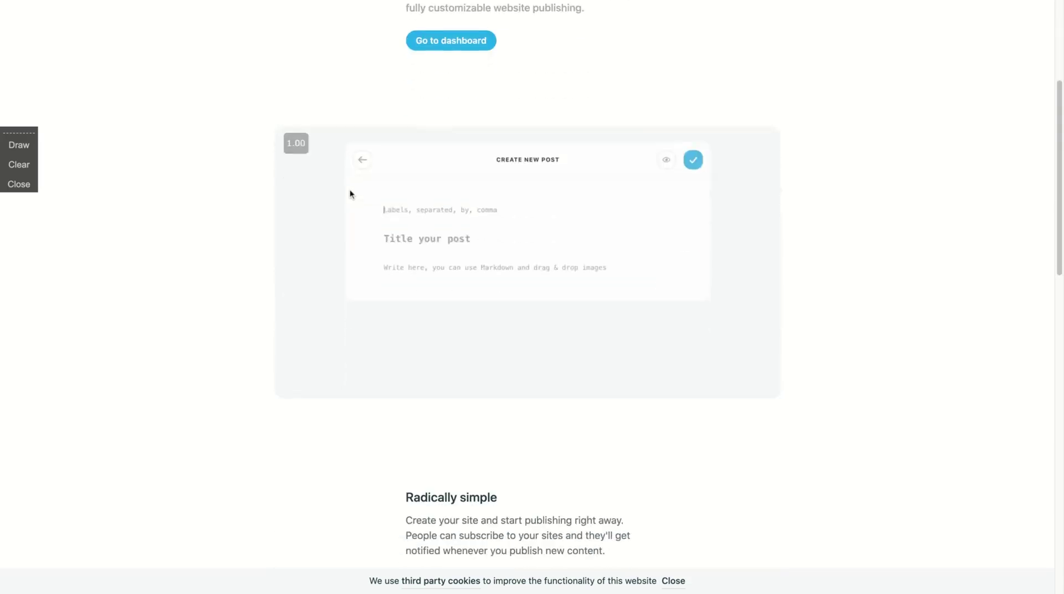
pyautogui.scroll(-16, 349, 194)
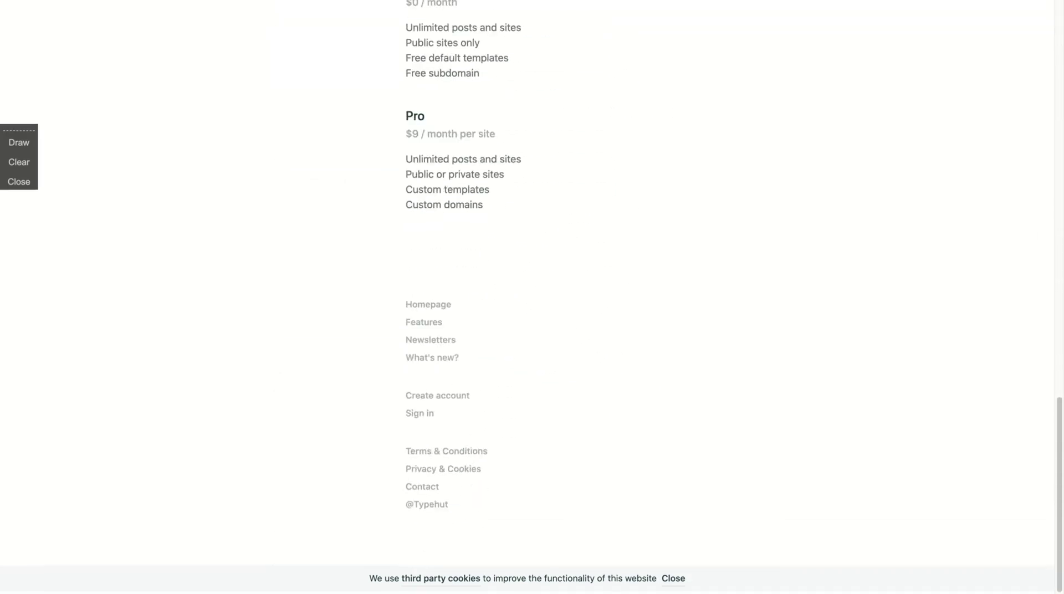
pyautogui.scroll(4, 364, 204)
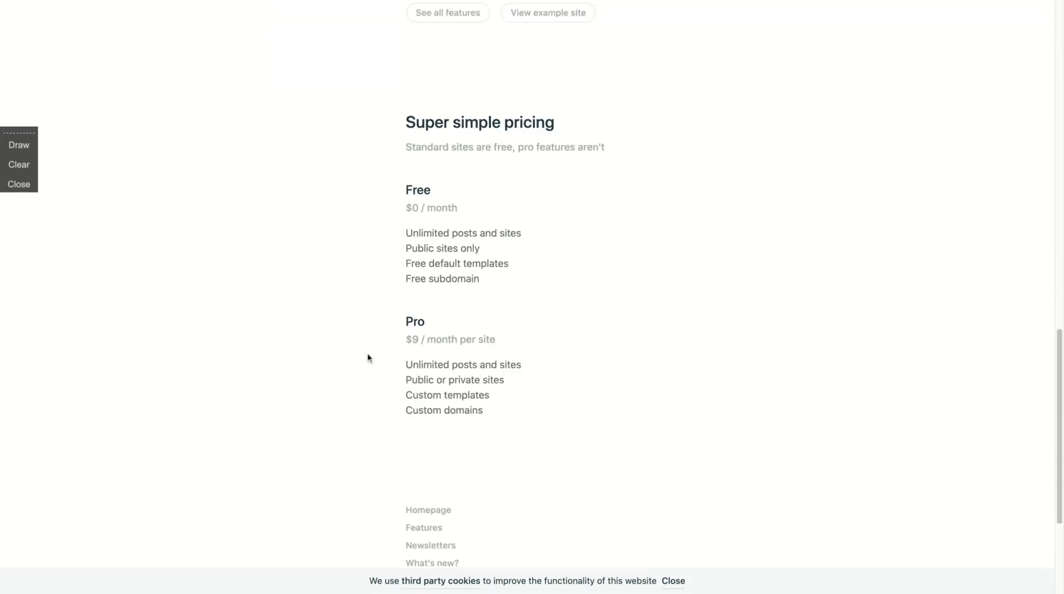
pyautogui.scroll(17, 368, 357)
pyautogui.scroll(2, 424, 291)
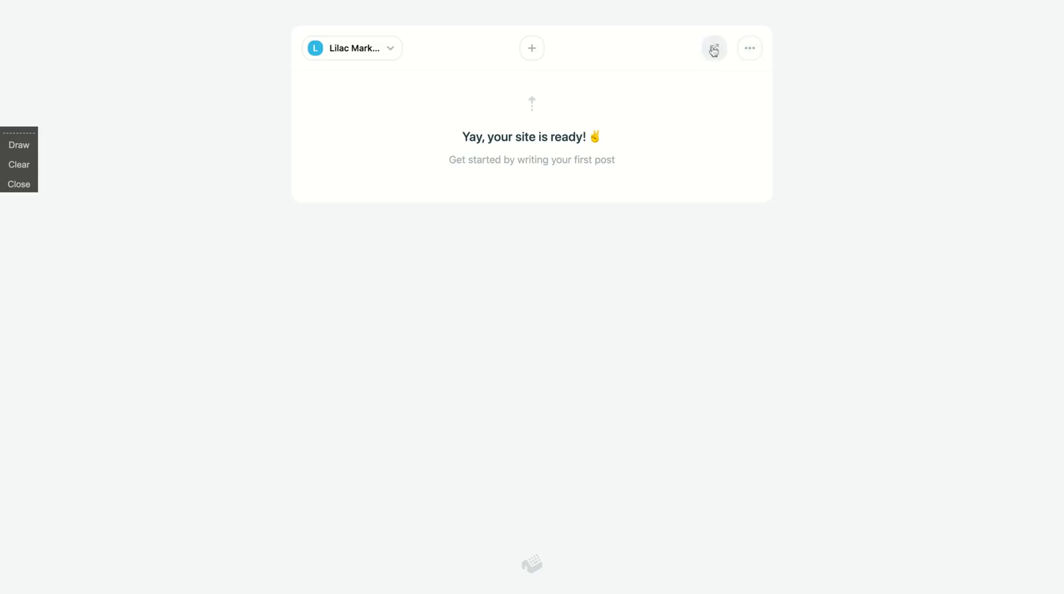
# Open the Lilac Marketing site settings and enter "My marketing website" as the site description.
pyautogui.click(749, 49)
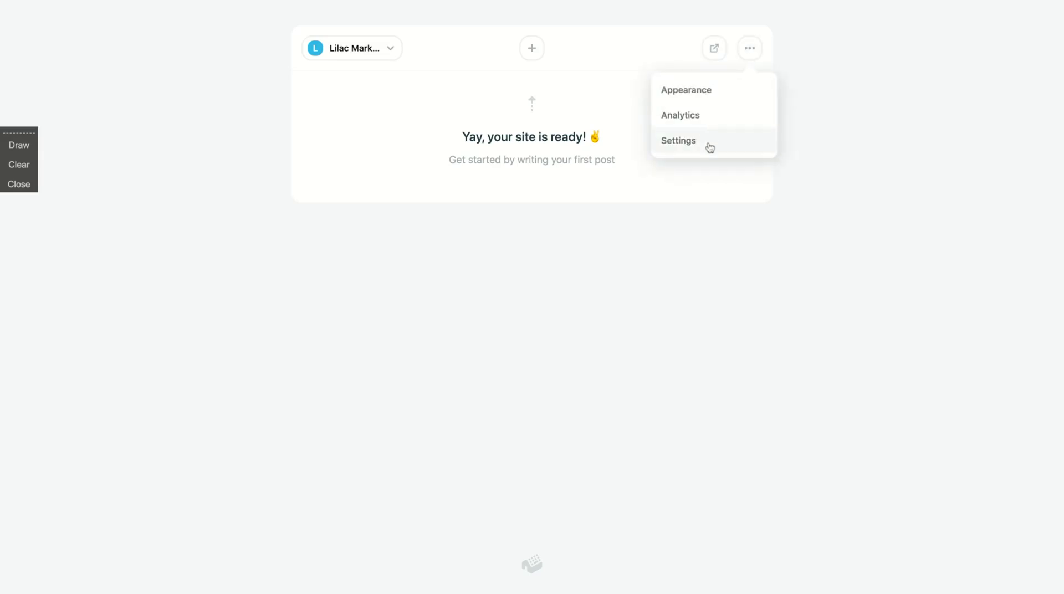
pyautogui.click(678, 140)
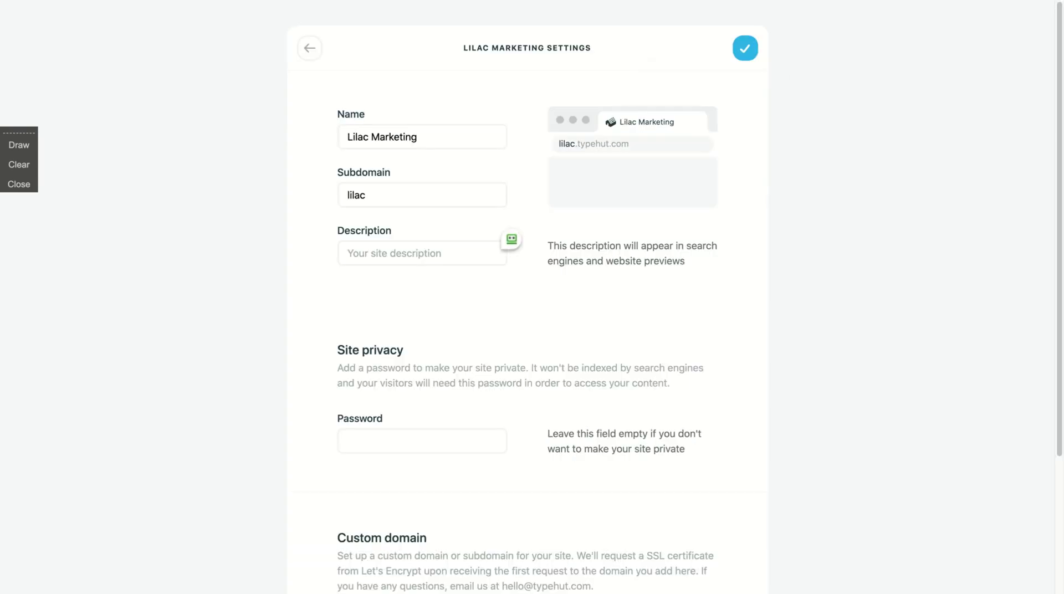
pyautogui.scroll(-1, 494, 198)
pyautogui.scroll(1, 494, 197)
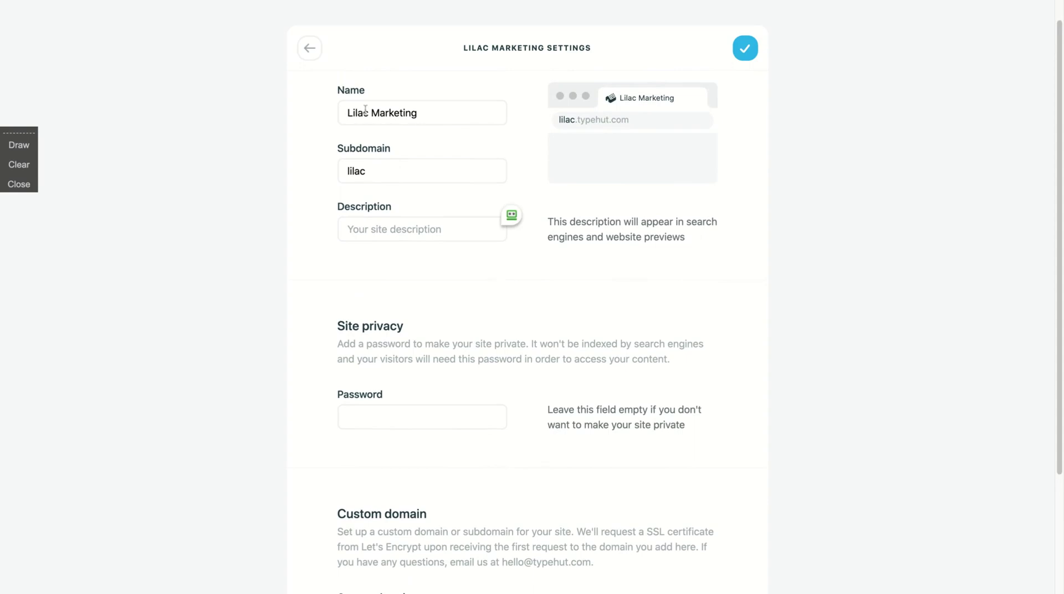
pyautogui.click(396, 171)
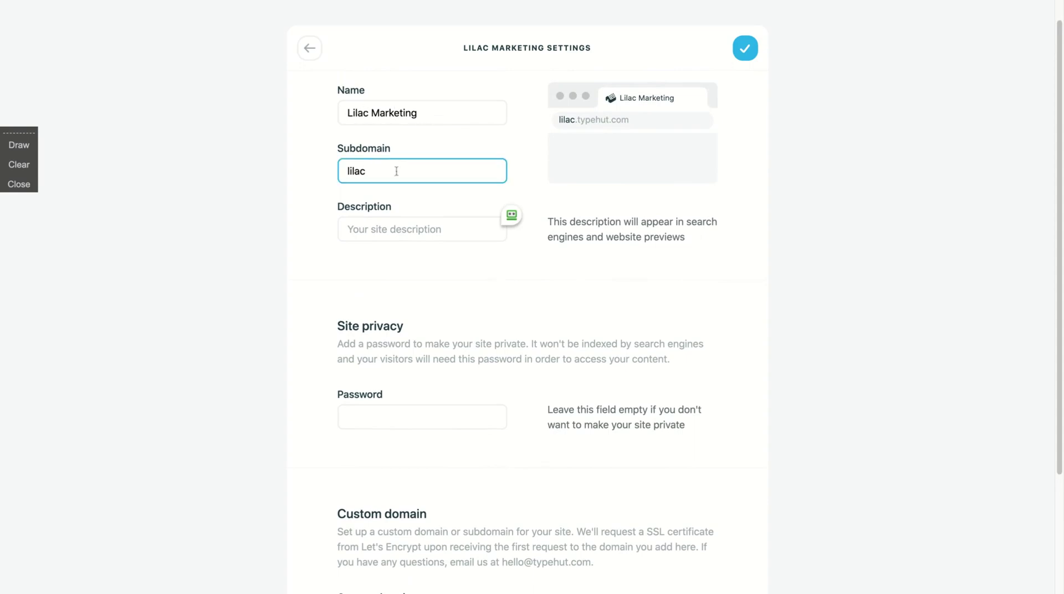
pyautogui.click(397, 230)
pyautogui.write('Marke')
pyautogui.press('BackSpace')
pyautogui.press('BackSpace')
pyautogui.press('BackSpace')
pyautogui.press('BackSpace')
pyautogui.press('BackSpace')
pyautogui.write('My marketing webs')
pyautogui.press('BackSpace')
pyautogui.press('BackSpace')
pyautogui.press('BackSpace')
pyautogui.press('BackSpace')
pyautogui.write('website')
pyautogui.click(265, 288)
# Review the site privacy and custom domain options, leaving both fields empty, and save the site settings.
pyautogui.scroll(-3, 311, 321)
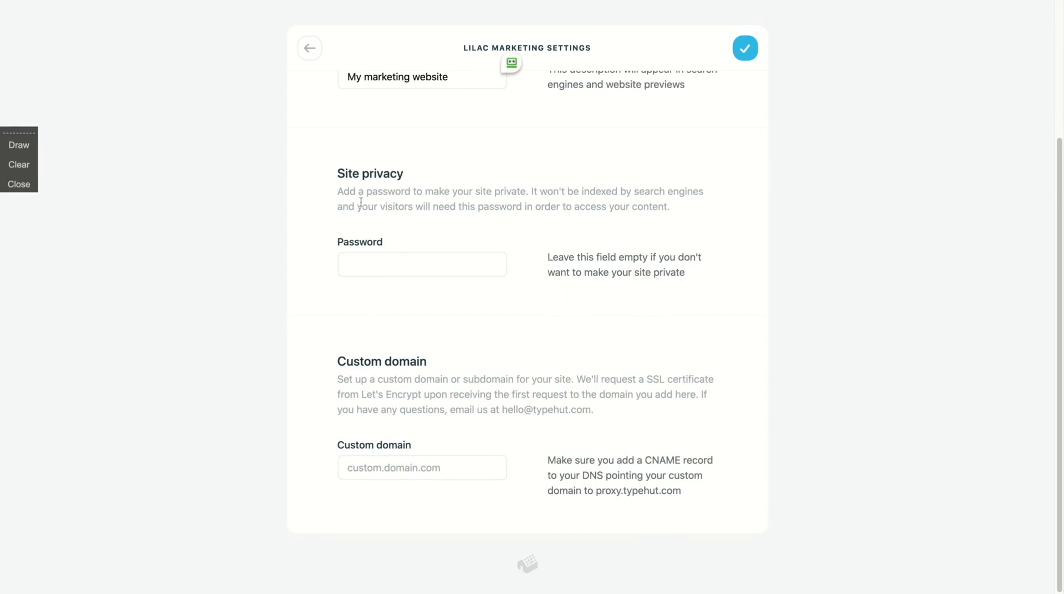
pyautogui.click(395, 275)
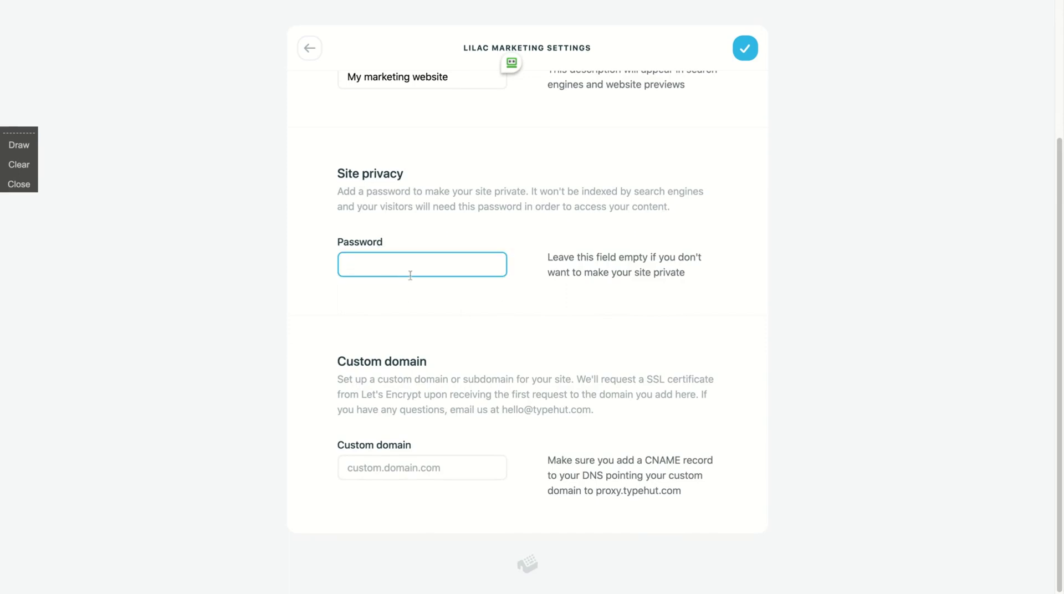
pyautogui.scroll(2, 451, 252)
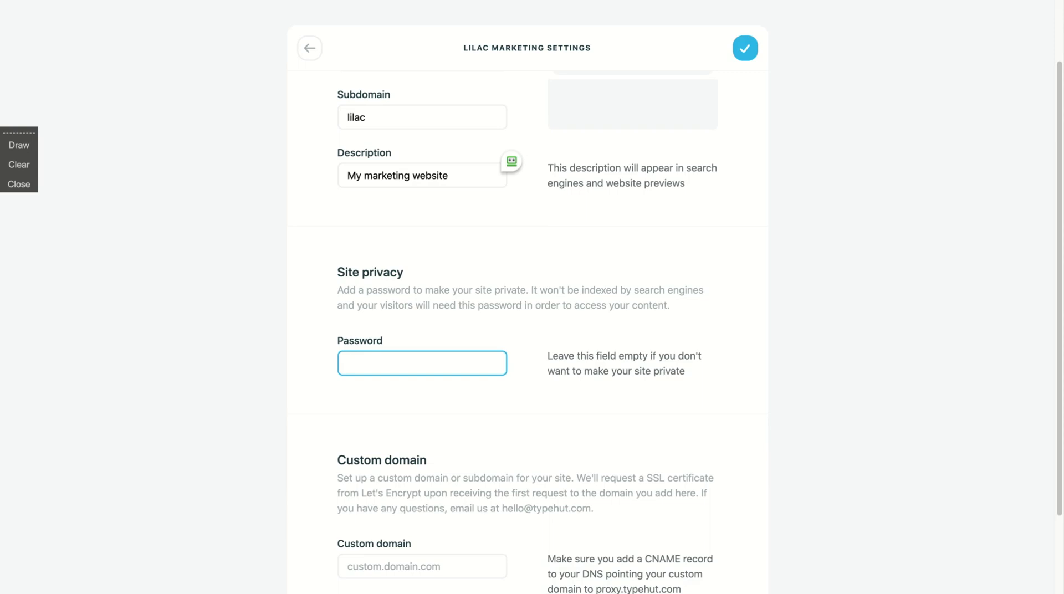
pyautogui.scroll(-2, 403, 467)
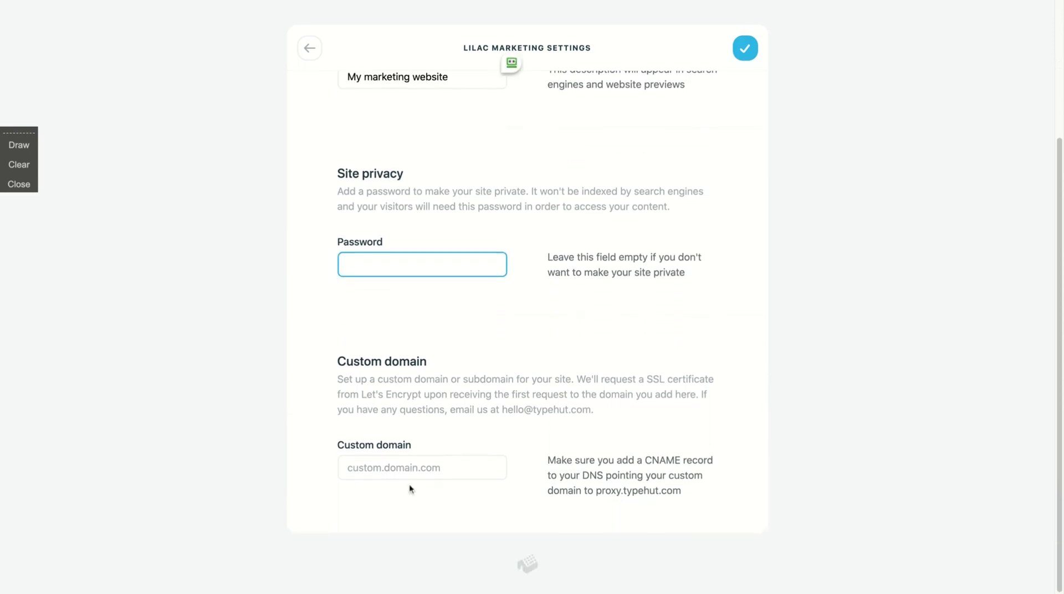
pyautogui.click(402, 466)
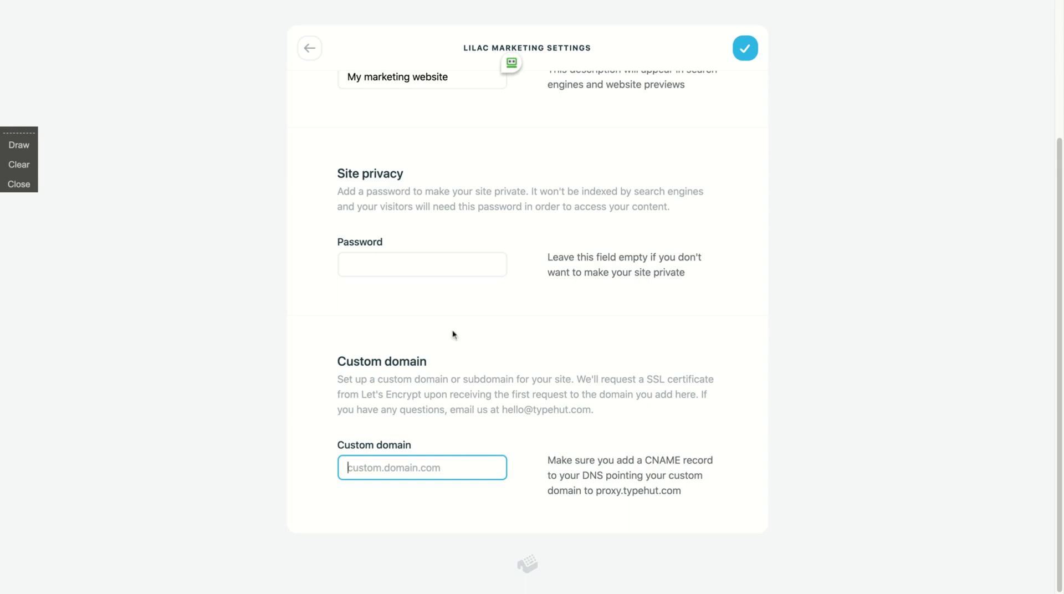
pyautogui.scroll(4, 452, 330)
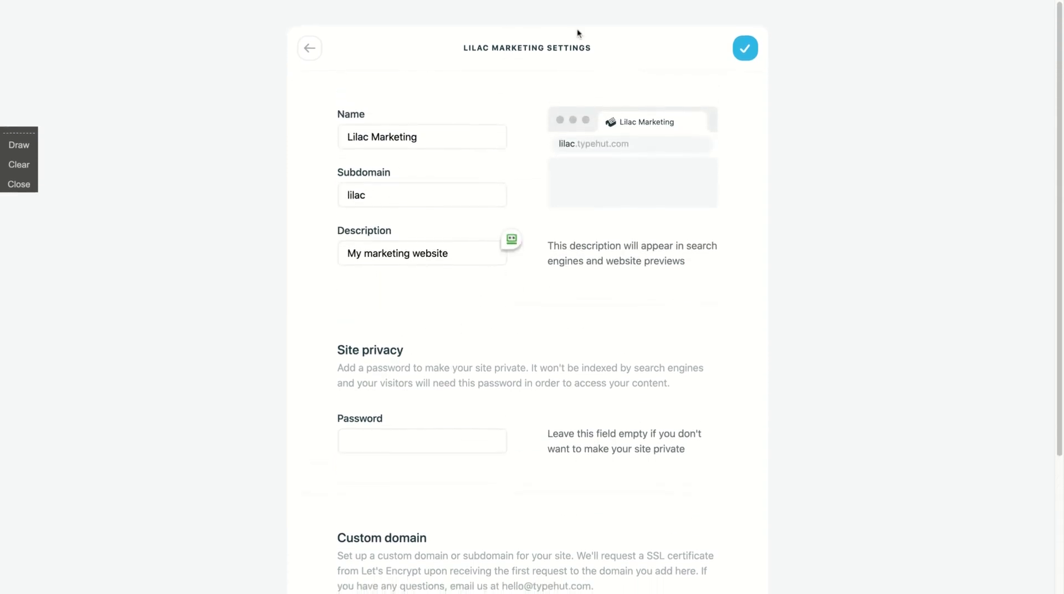
pyautogui.click(744, 49)
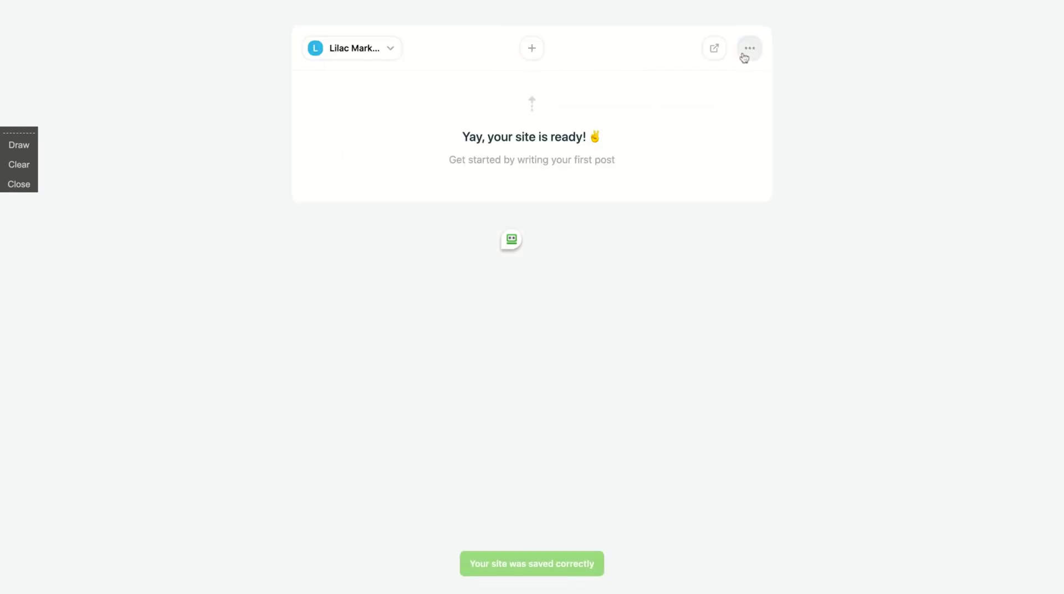
pyautogui.click(392, 50)
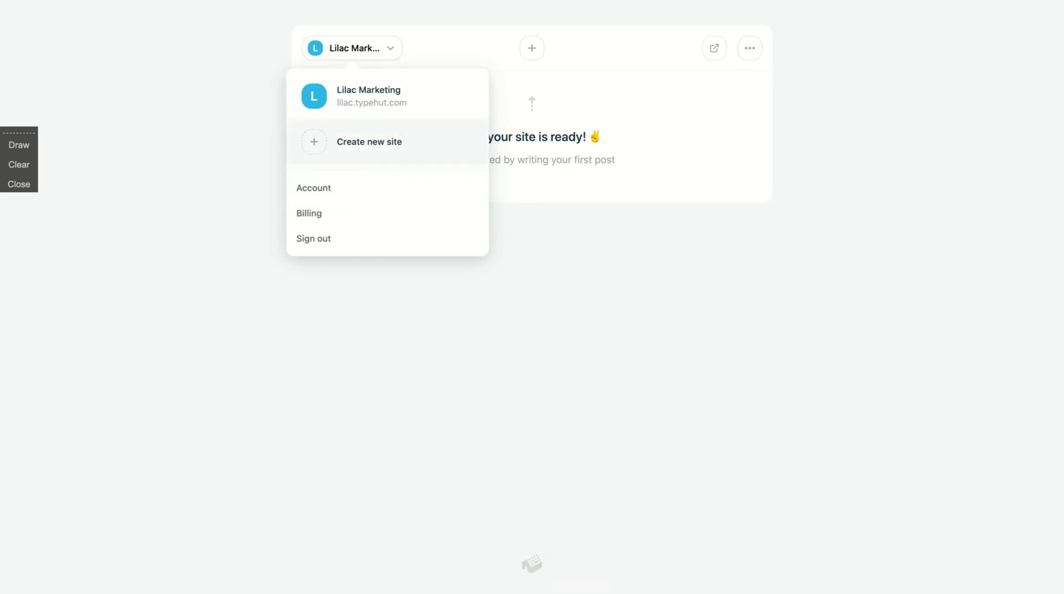
pyautogui.click(601, 269)
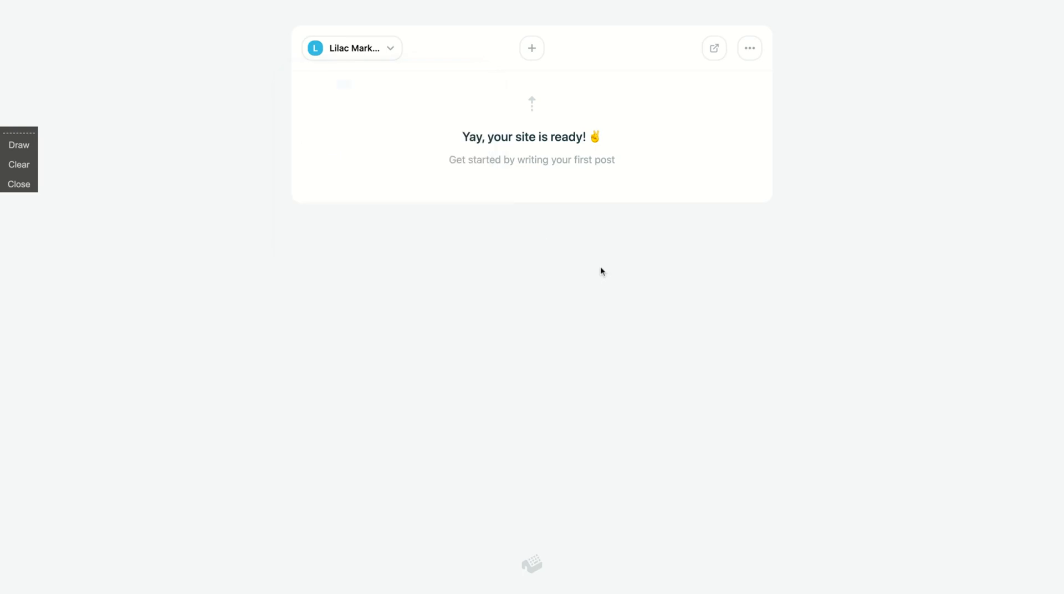
# Create a new post with the label "Marketing" and the title "My AppSumo Review".
pyautogui.click(530, 49)
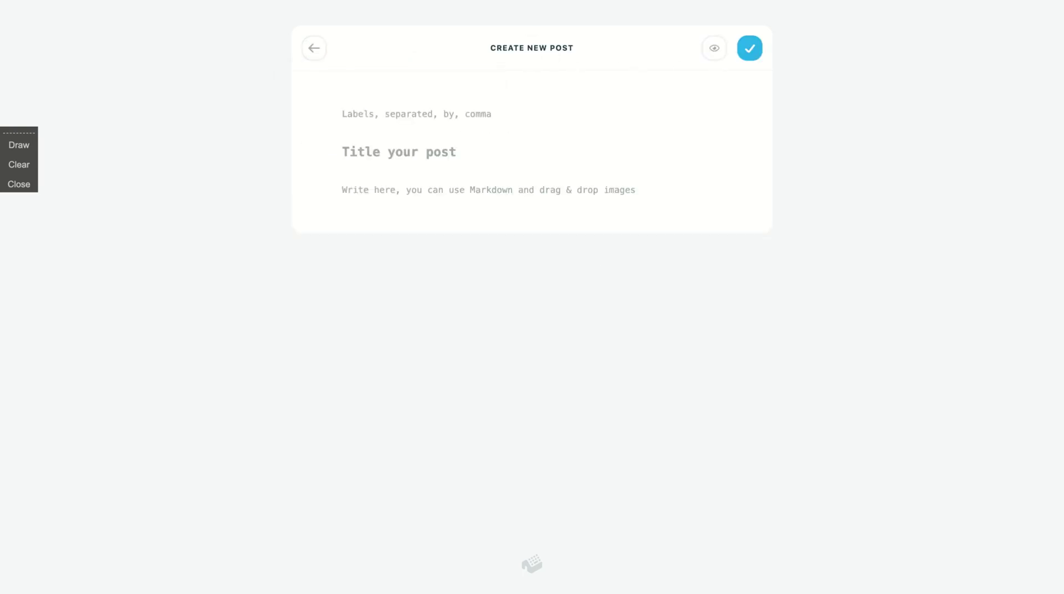
pyautogui.click(401, 114)
pyautogui.write('Marketing')
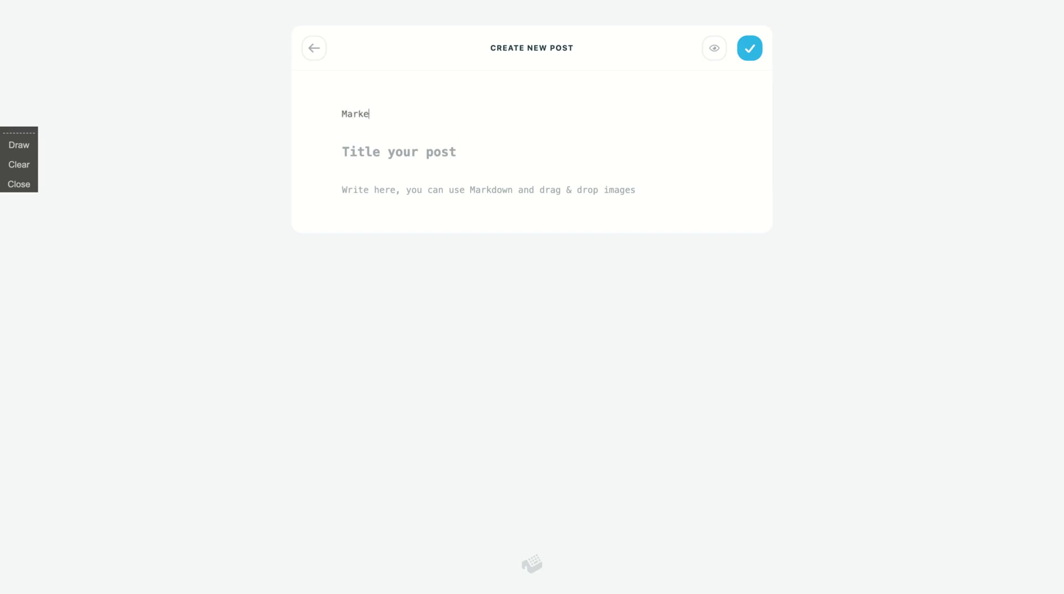
pyautogui.click(391, 155)
pyautogui.write('My ')
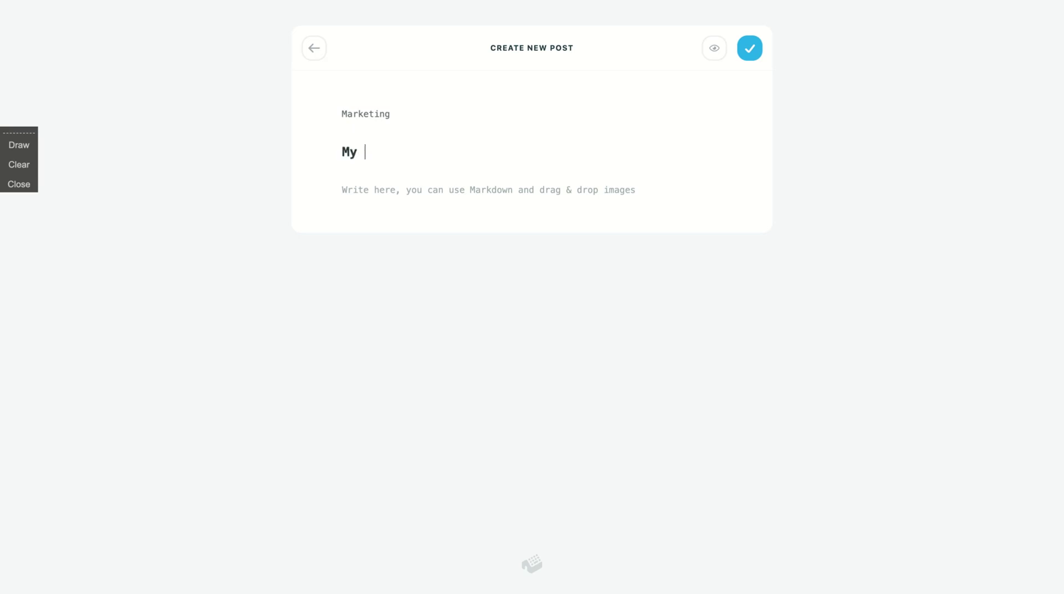
pyautogui.write('AppSumo Review')
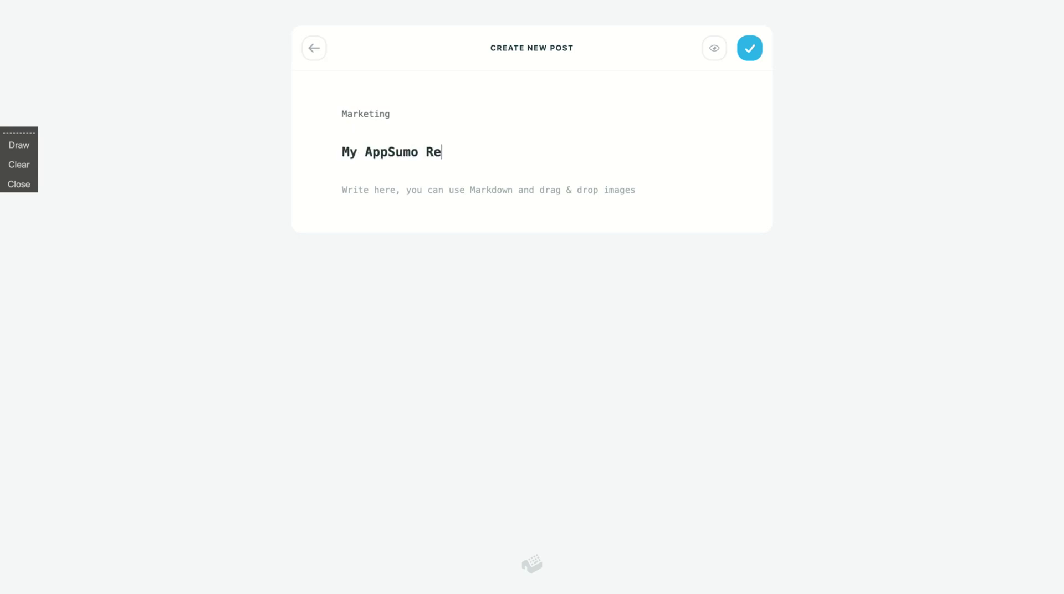
# Write the post body "I'm writing on my first blog post. I want a second parapgraph." and preview the post.
pyautogui.click(393, 191)
pyautogui.write("I'm wri")
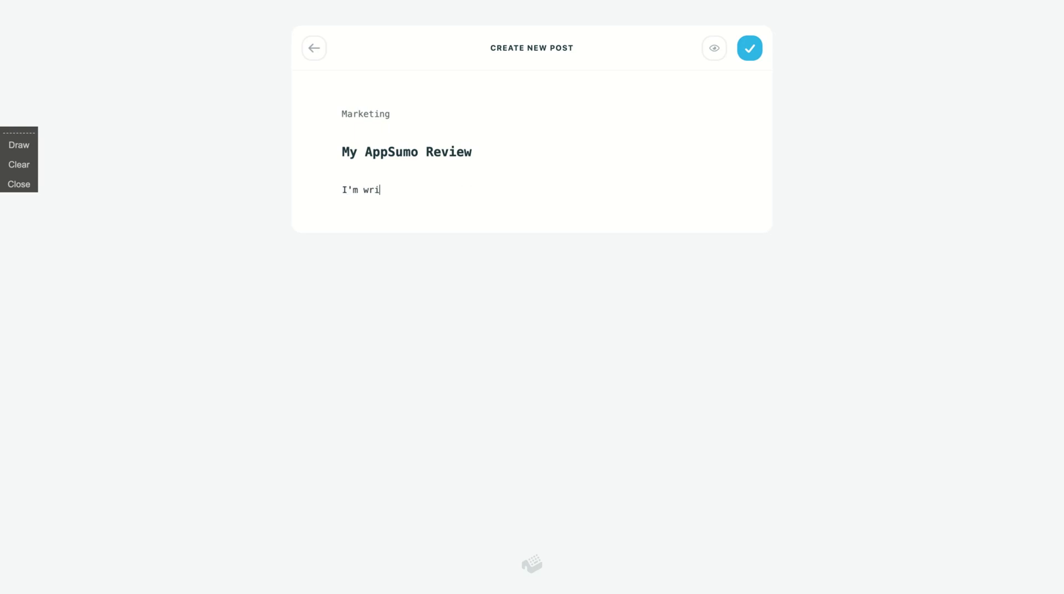
pyautogui.write('ting on my first blog post')
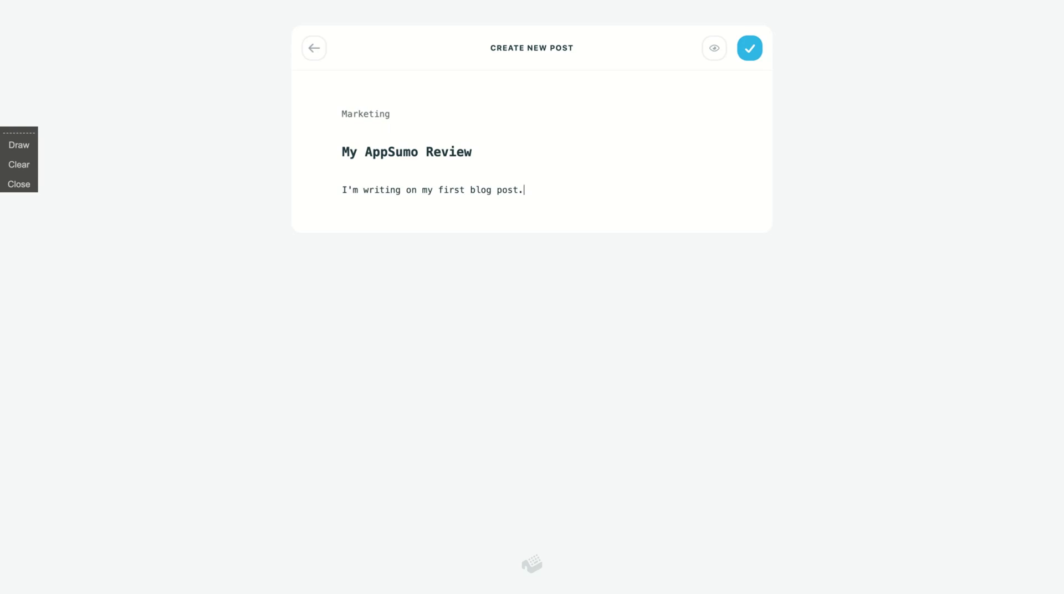
pyautogui.write('. I want a second parapgrap')
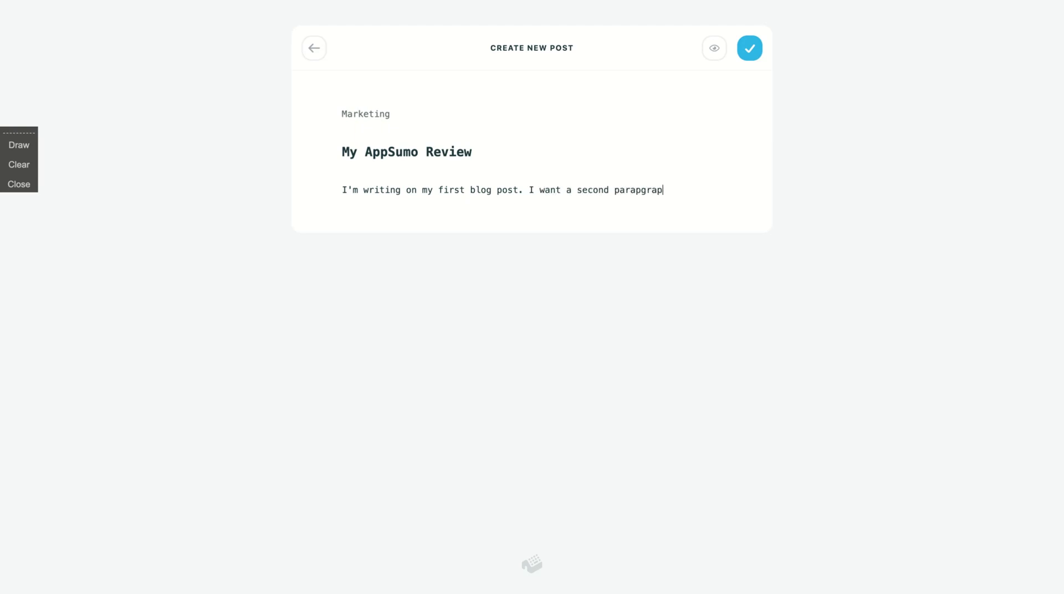
pyautogui.write('h.')
pyautogui.click(713, 48)
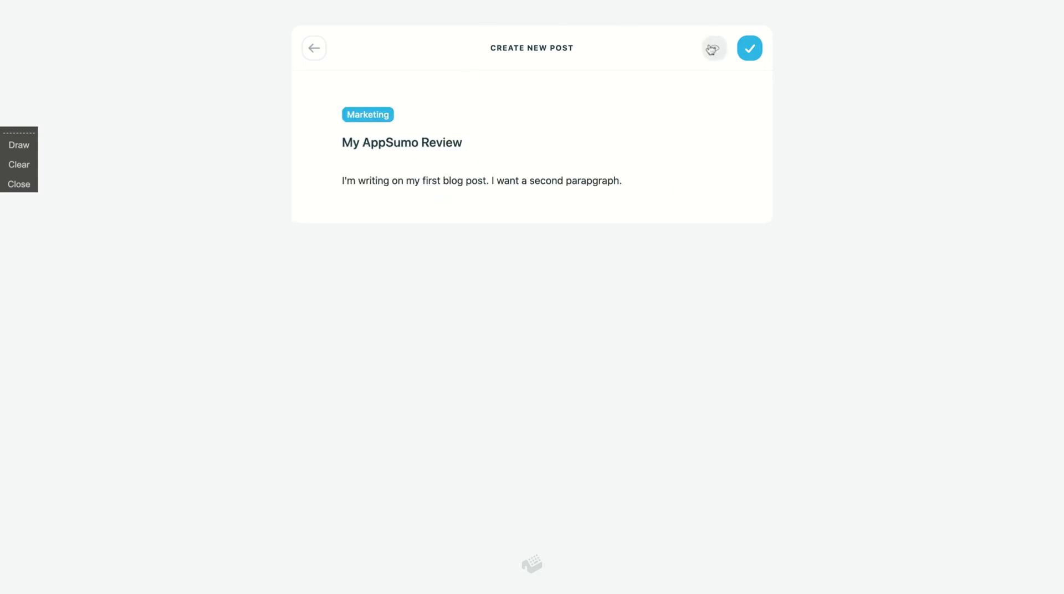
# Return to editing the post and move "I want a second parapgraph." into its own paragraph, separated by a blank line.
pyautogui.click(475, 188)
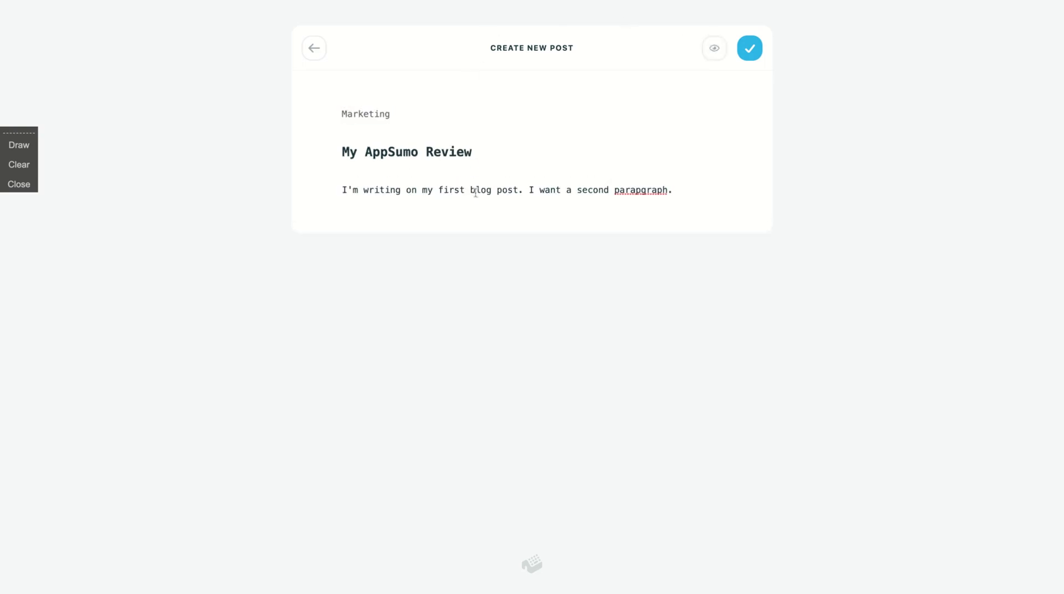
pyautogui.click(532, 190)
pyautogui.press('Right')
pyautogui.press('Return')
pyautogui.press('Return')
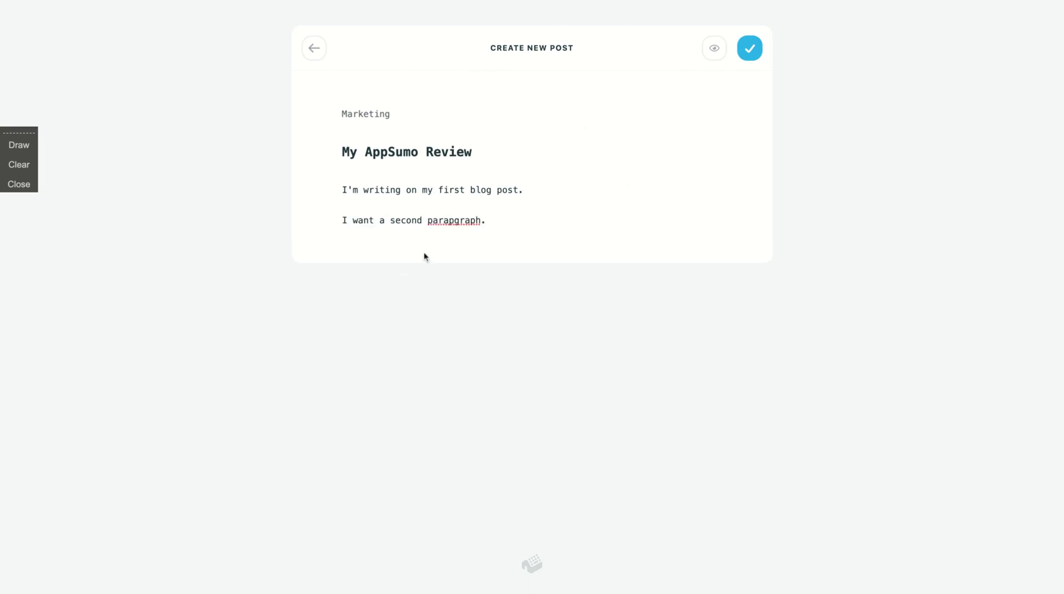
# Correct the misspelled word in the second paragraph to "paragraph" and preview the post.
pyautogui.doubleClick(440, 221)
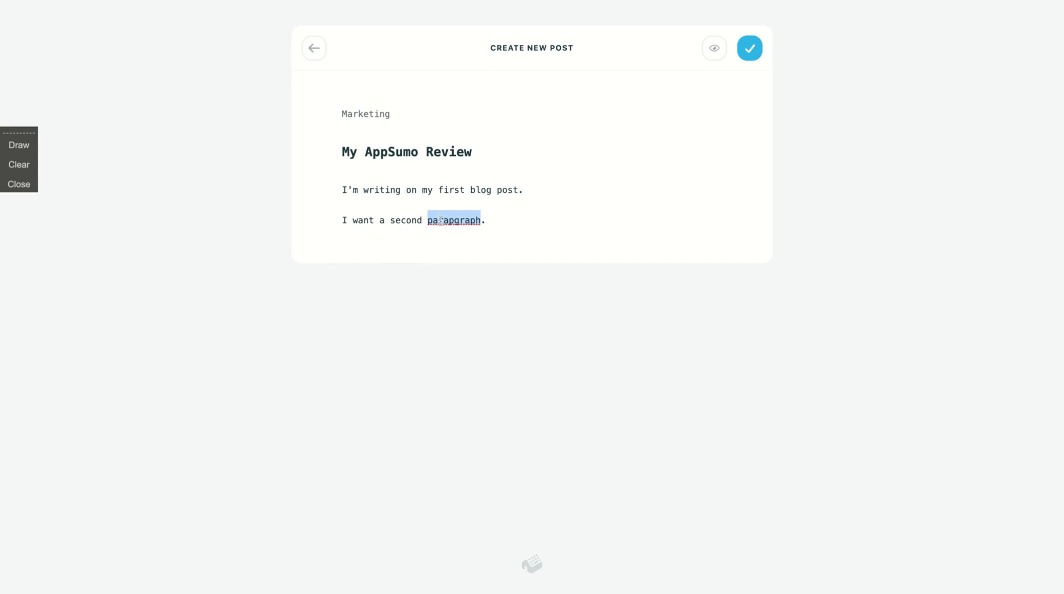
pyautogui.write('paragraph')
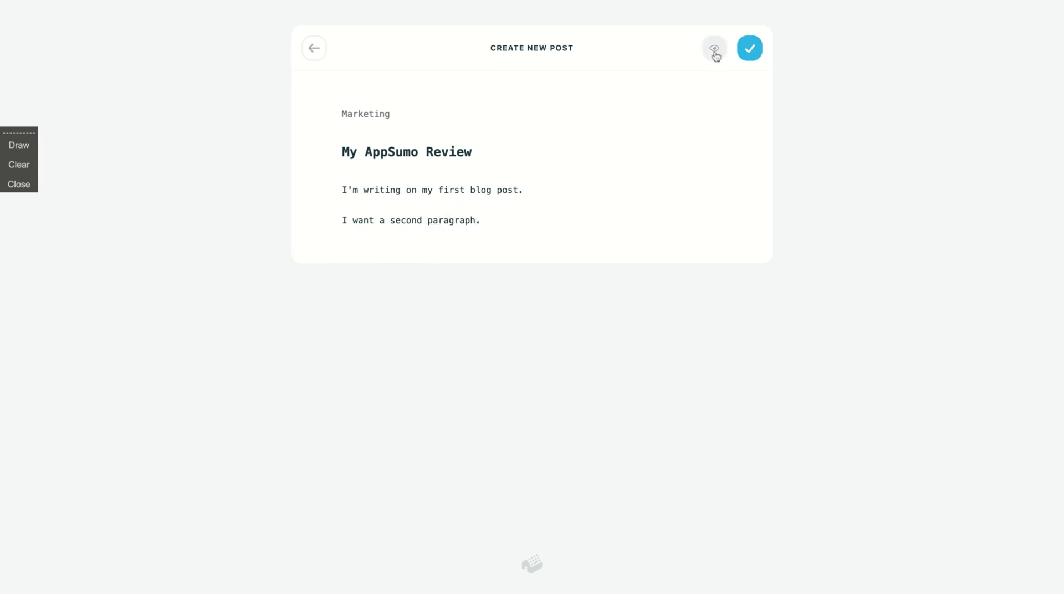
pyautogui.click(714, 53)
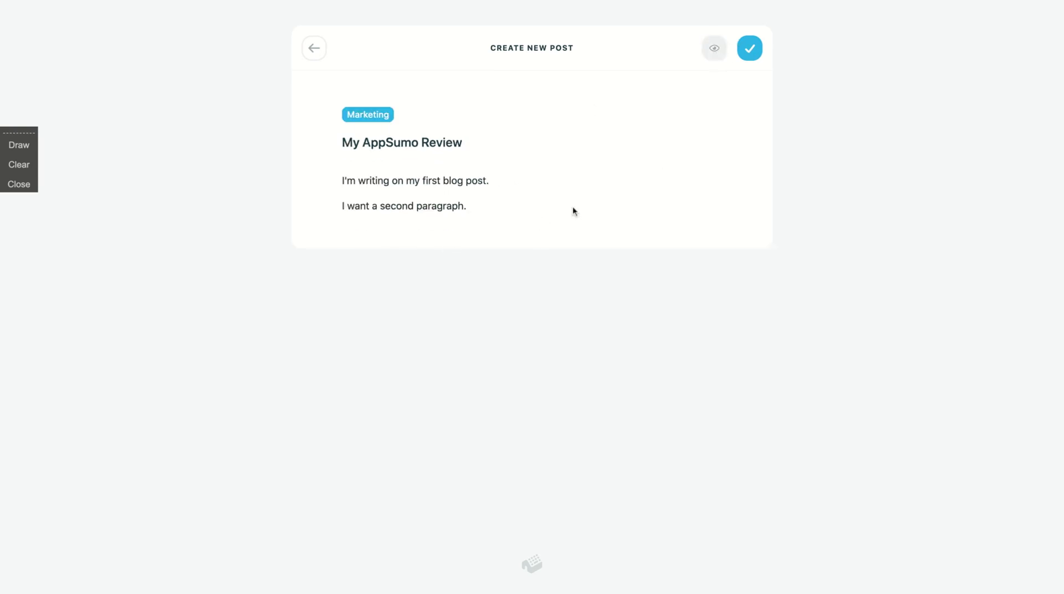
pyautogui.click(714, 50)
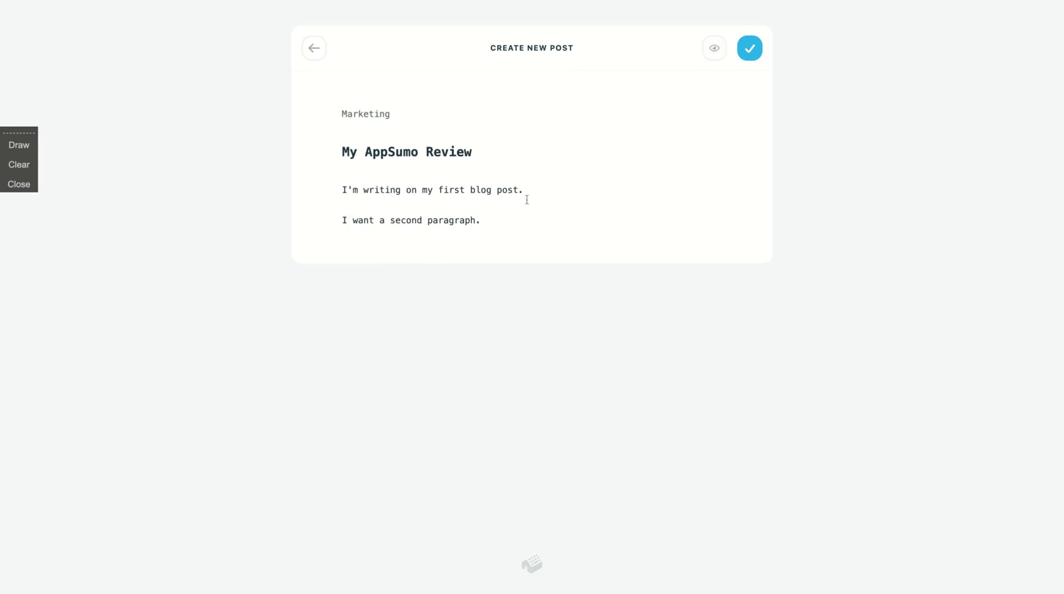
# Join the two paragraphs into one line, separate them with a "<p>" tag instead, and preview the post.
pyautogui.click(342, 220)
pyautogui.press('BackSpace')
pyautogui.press('BackSpace')
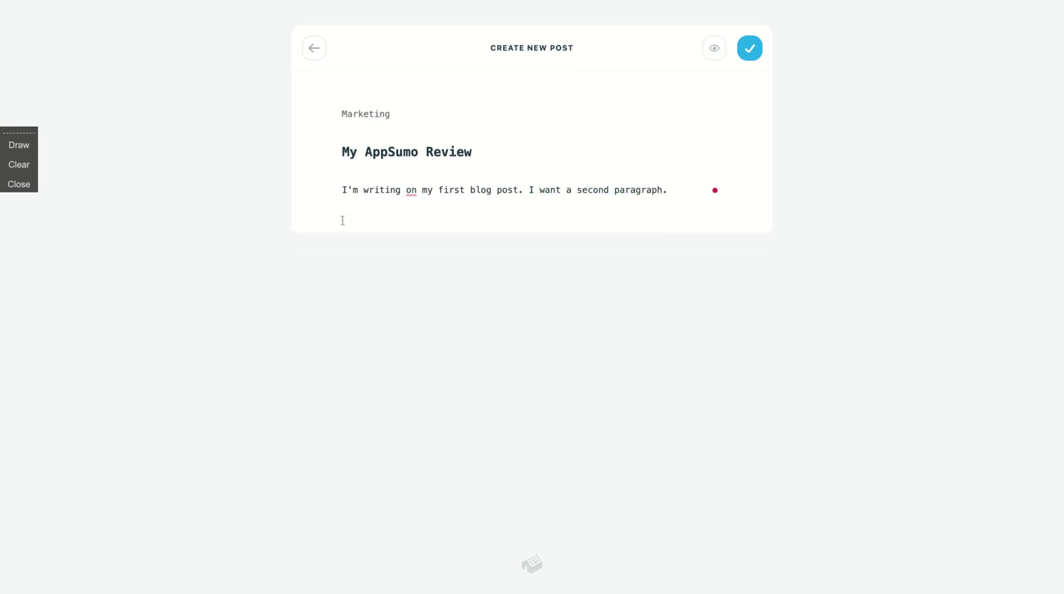
pyautogui.write('(p)')
pyautogui.press('BackSpace')
pyautogui.press('BackSpace')
pyautogui.press('BackSpace')
pyautogui.press('BackSpace')
pyautogui.write('<p')
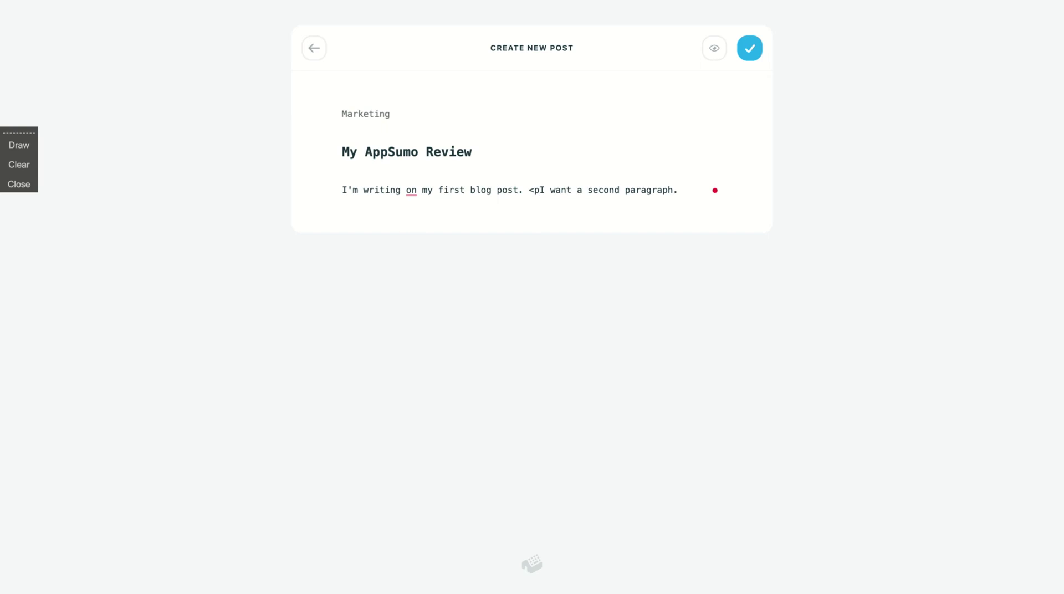
pyautogui.write('>')
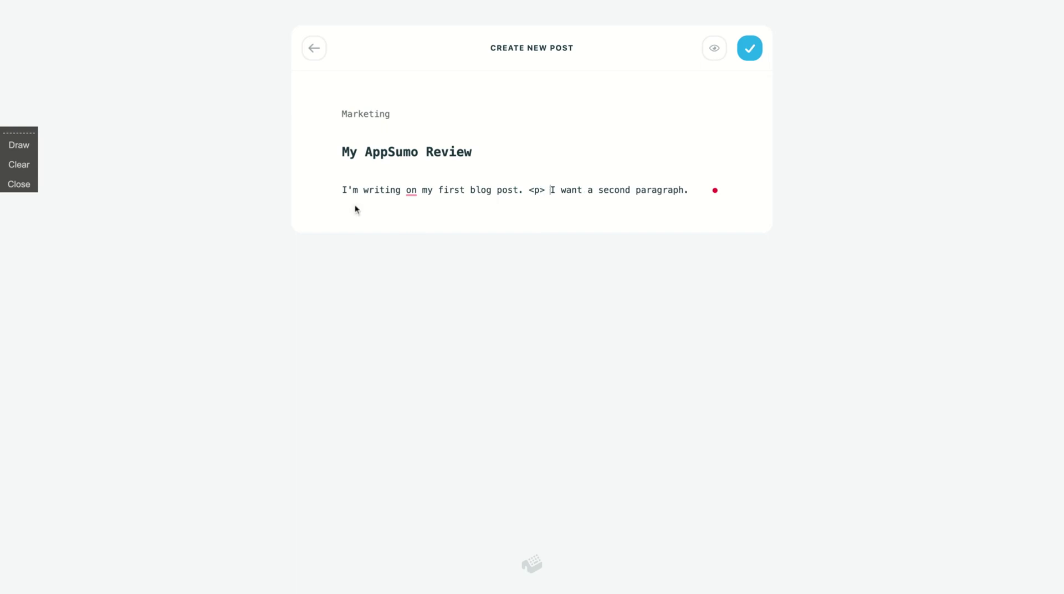
pyautogui.click(714, 48)
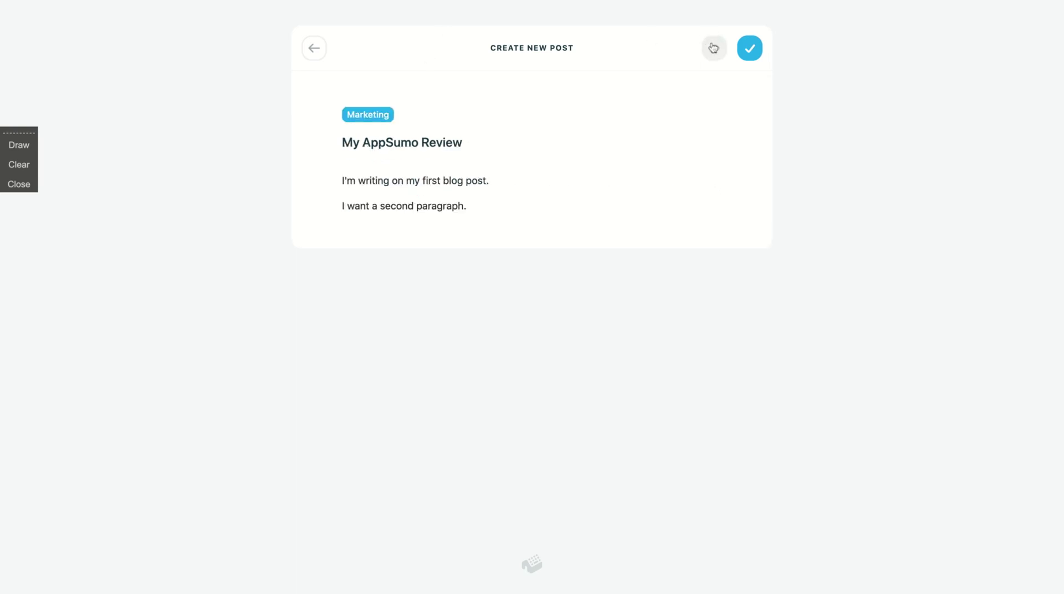
pyautogui.click(713, 48)
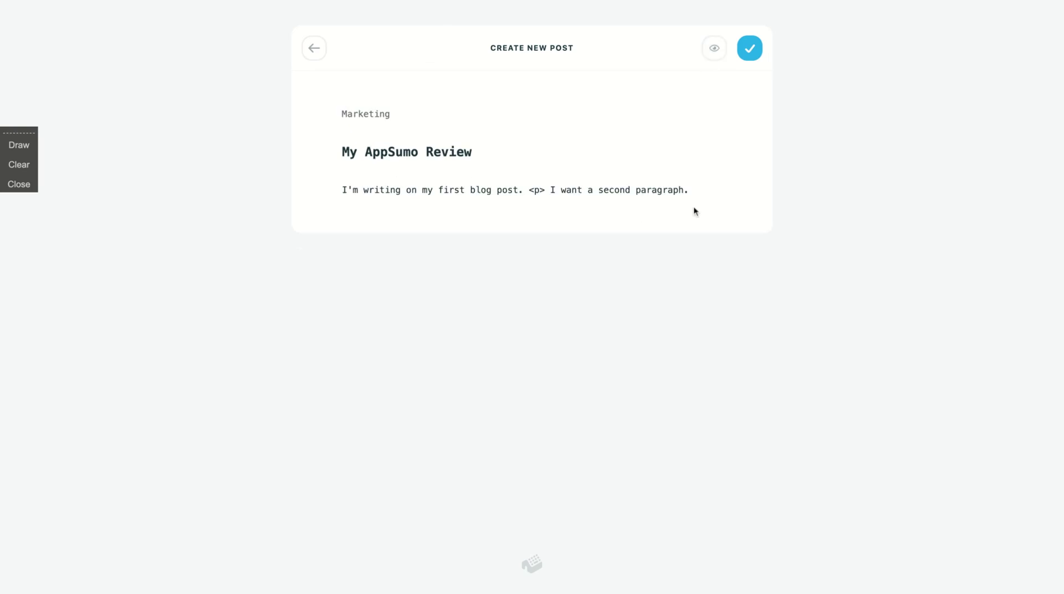
# Remove the "<p>" tag and separate the two sentences with a blank line again.
pyautogui.click(550, 191)
pyautogui.hotkey('shift', 'Left')
pyautogui.hotkey('shift', 'Left')
pyautogui.hotkey('shift', 'Left')
pyautogui.hotkey('shift', 'Left')
pyautogui.hotkey('shift', 'Left')
pyautogui.hotkey('shift', 'Right')
pyautogui.press('BackSpace')
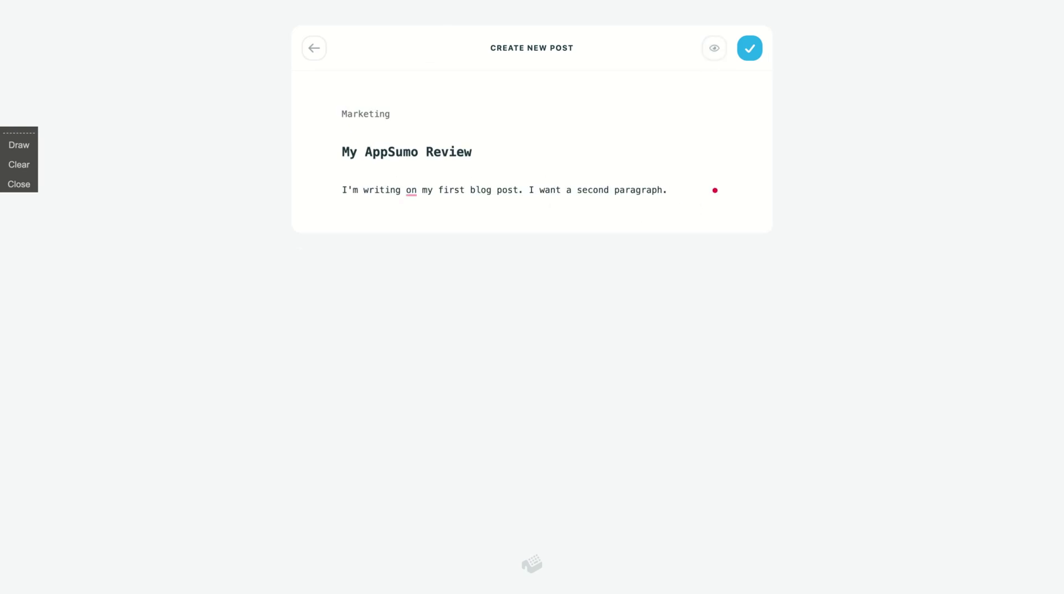
pyautogui.press('Return')
pyautogui.press('Return')
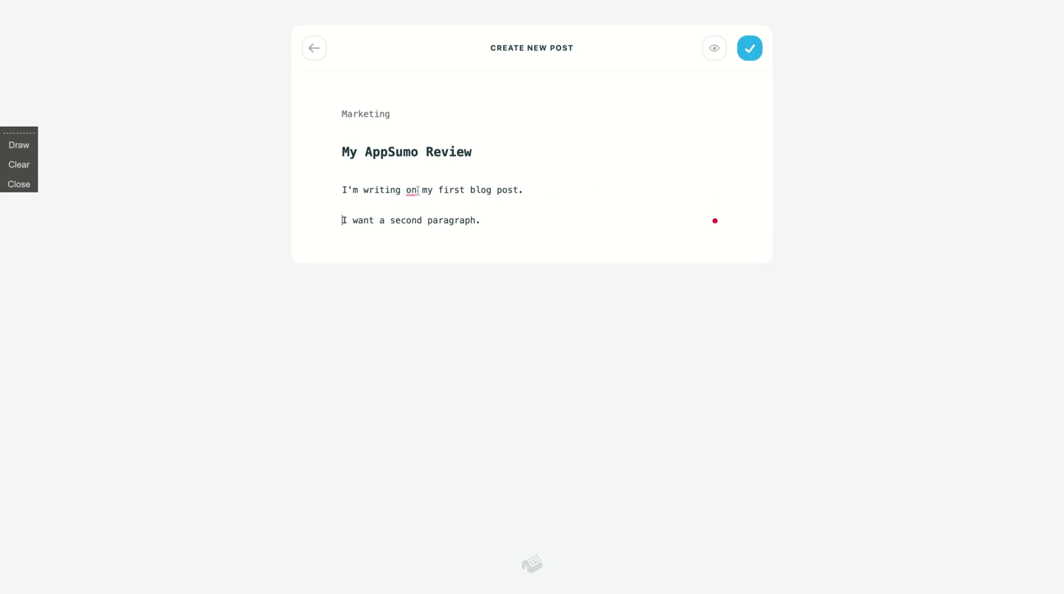
# Correct the first sentence to "I'm writing my first blog post." and add the paragraph "Here is my first image:" below it.
pyautogui.moveTo(417, 190)
pyautogui.click(410, 223)
pyautogui.click(530, 190)
pyautogui.press('Return')
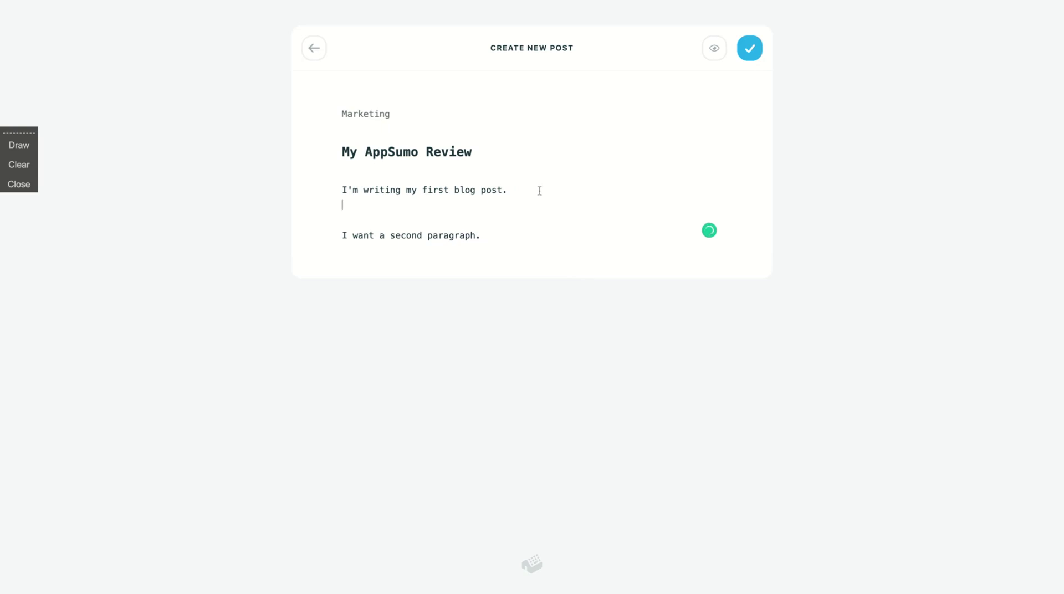
pyautogui.write('Here is my ')
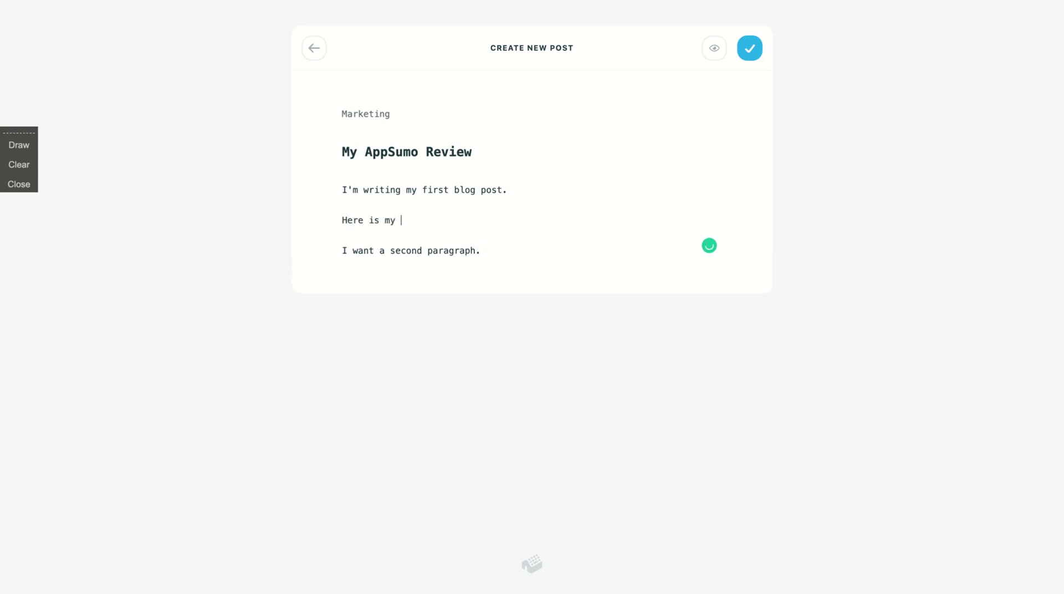
pyautogui.write('first image:')
pyautogui.press('Return')
pyautogui.press('Return')
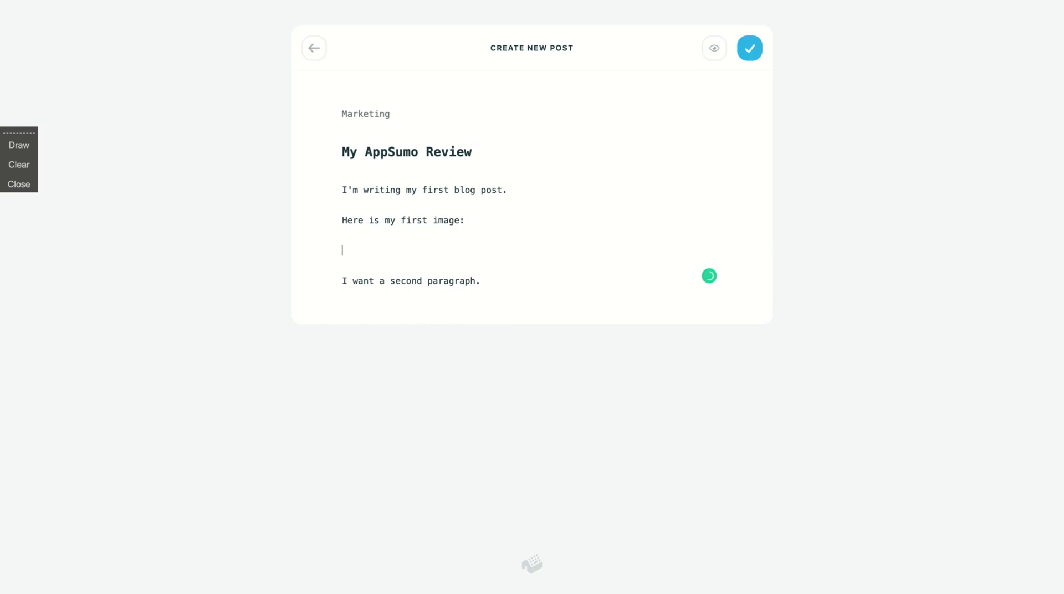
# Insert the image 97ed074830069ca717f456c6ae797b3864-17-billie-eilish.rsquare.w330.jpg below "Here is my first image:" and preview the post.
pyautogui.moveTo(1063, 444); pyautogui.dragTo(472, 222)
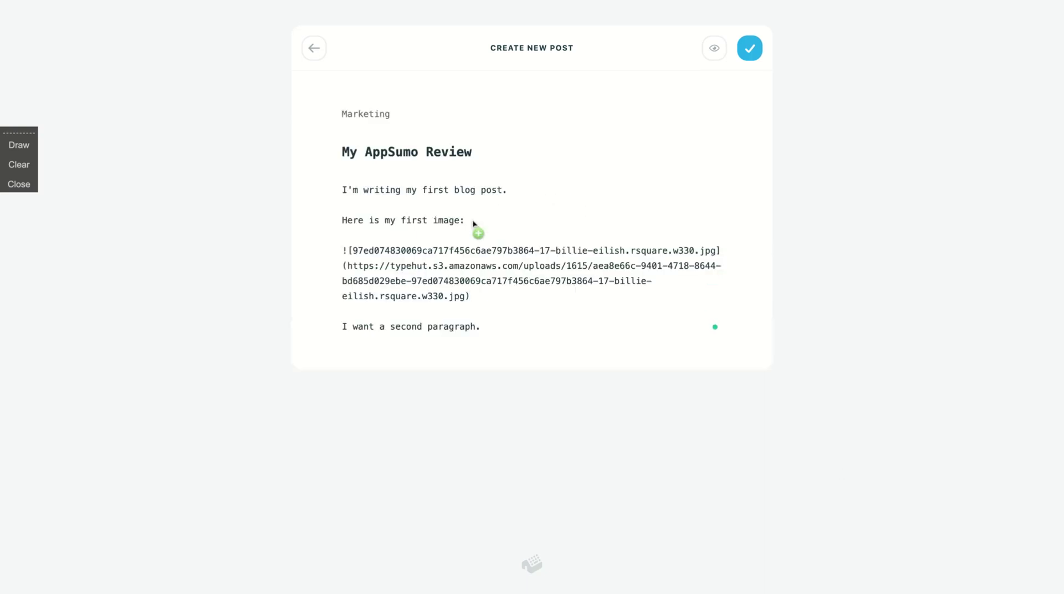
pyautogui.click(715, 49)
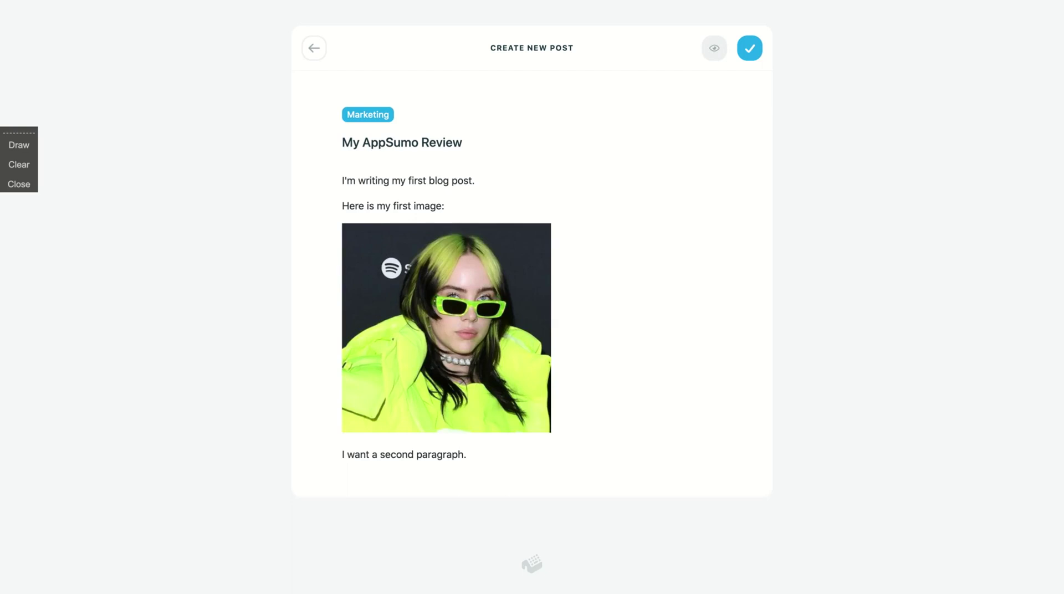
pyautogui.click(714, 48)
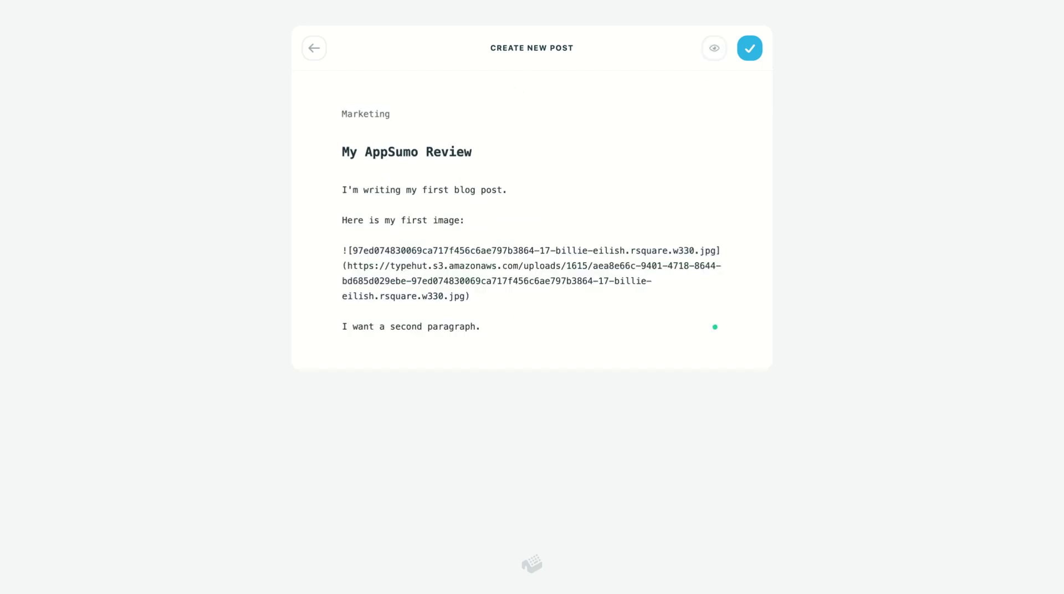
# Italicize "I want a second paragraph." by enclosing it in single Markdown asterisks.
pyautogui.click(489, 326)
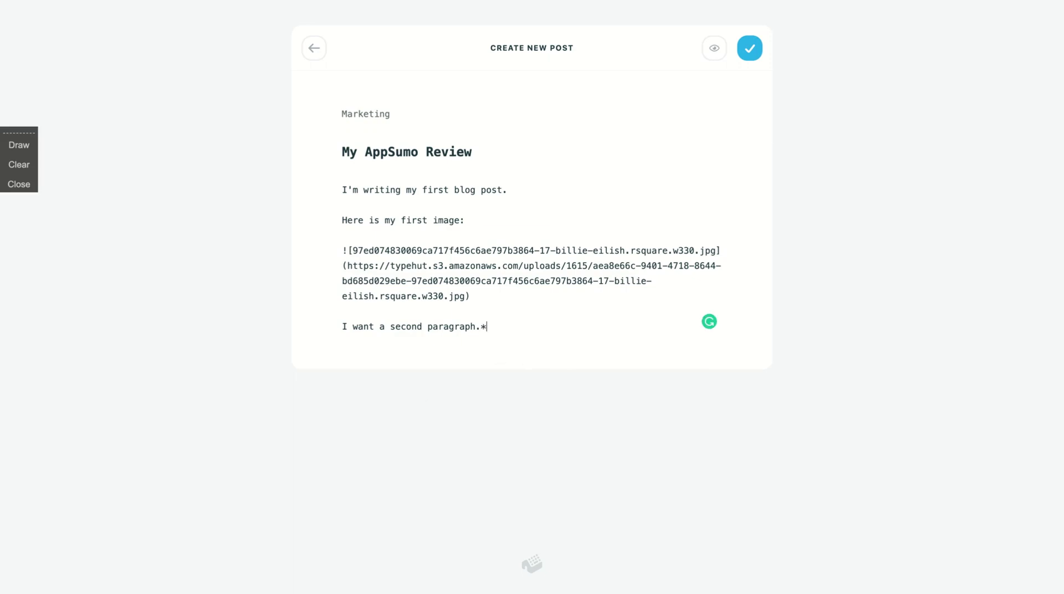
pyautogui.click(343, 326)
pyautogui.write('*')
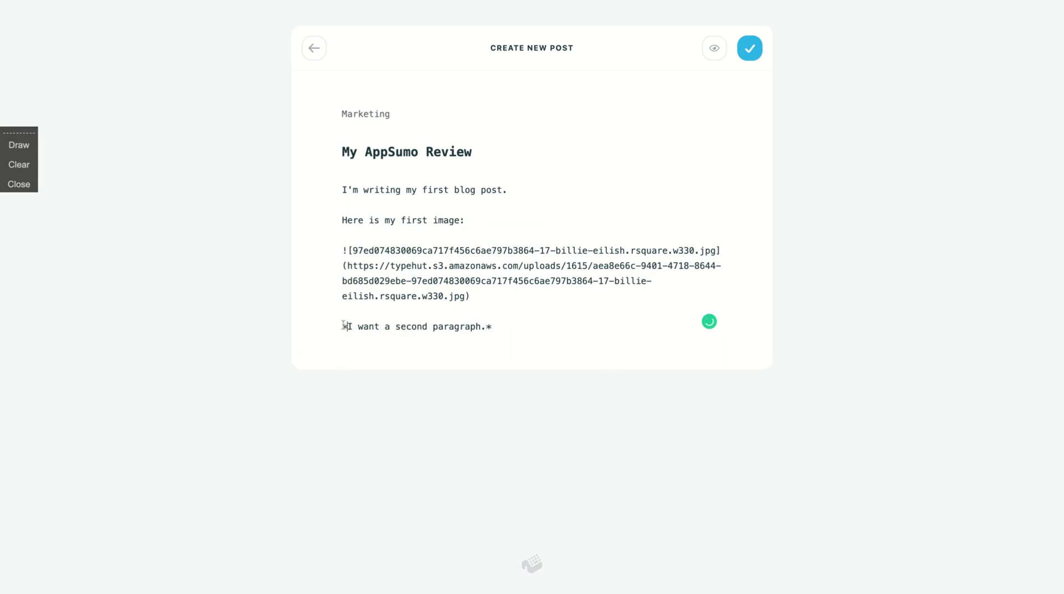
# Bold "Here is my first image:" by enclosing it in double Markdown asterisks, and preview the post.
pyautogui.click(343, 221)
pyautogui.write('**')
pyautogui.click(479, 221)
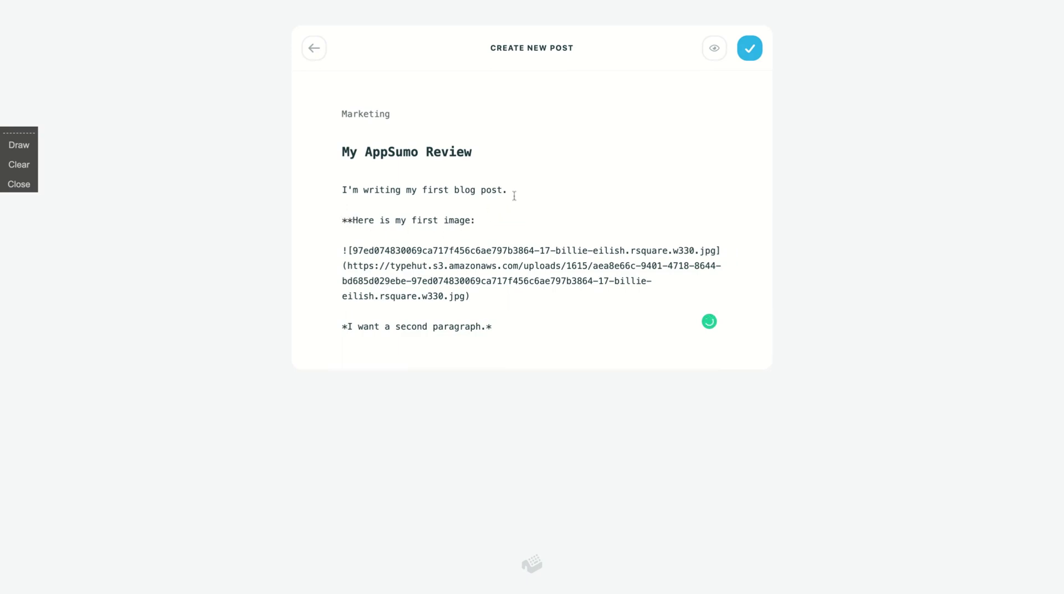
pyautogui.write('**')
pyautogui.click(714, 48)
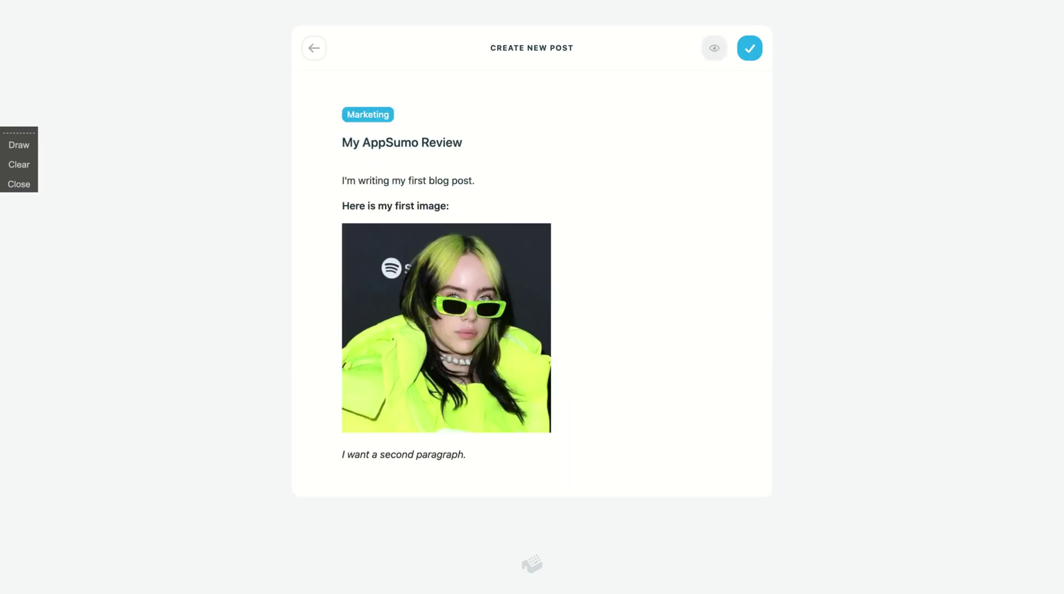
pyautogui.click(714, 48)
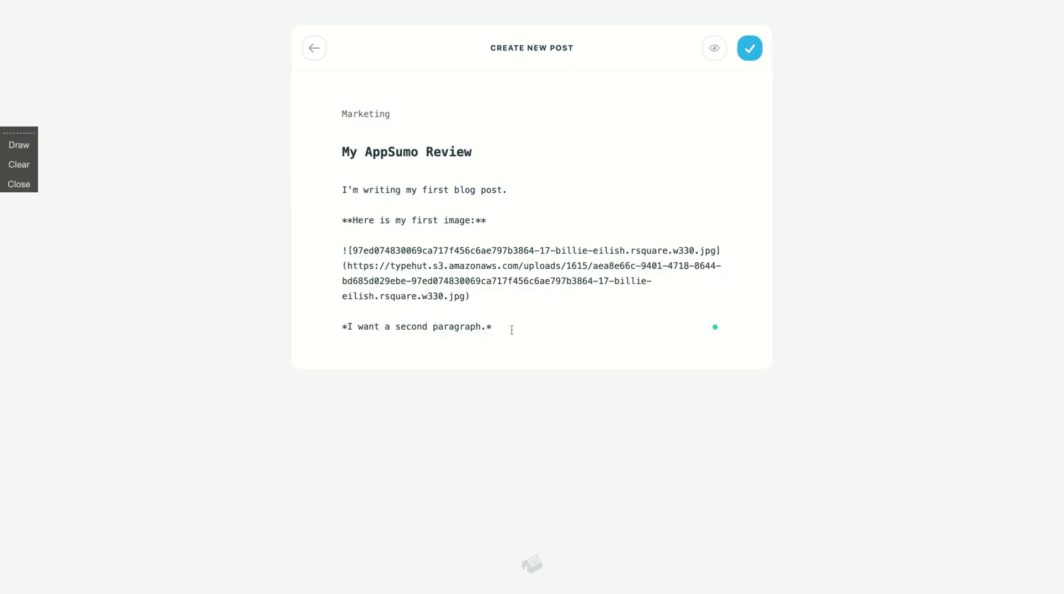
pyautogui.press('Return')
pyautogui.press('Return')
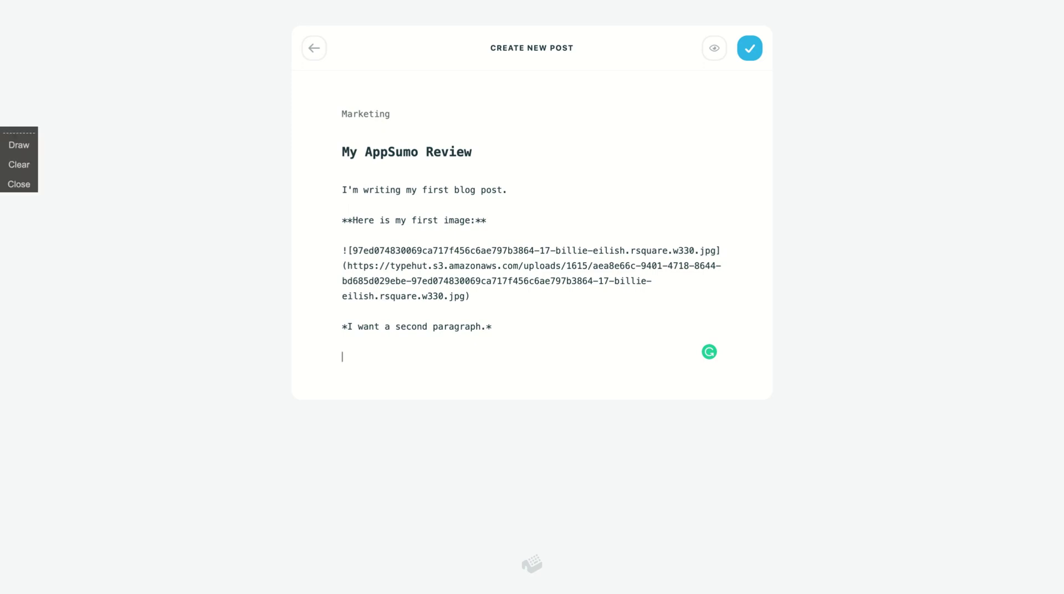
pyautogui.write('[![Billie Eilish](http://img.youtube.com/vi/SkA0Ume9ZfY/0.jpg)](http://www.youtube.com/watch?v=SkA0Ume9ZfY "Billie Eilish")')
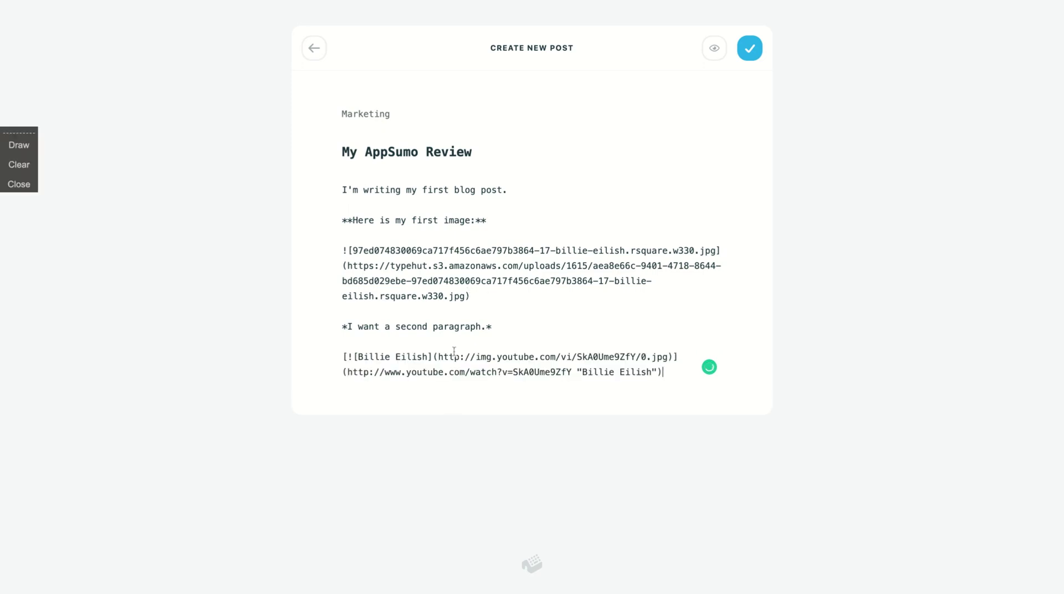
pyautogui.click(708, 58)
pyautogui.scroll(-4, 683, 299)
pyautogui.moveTo(453, 366)
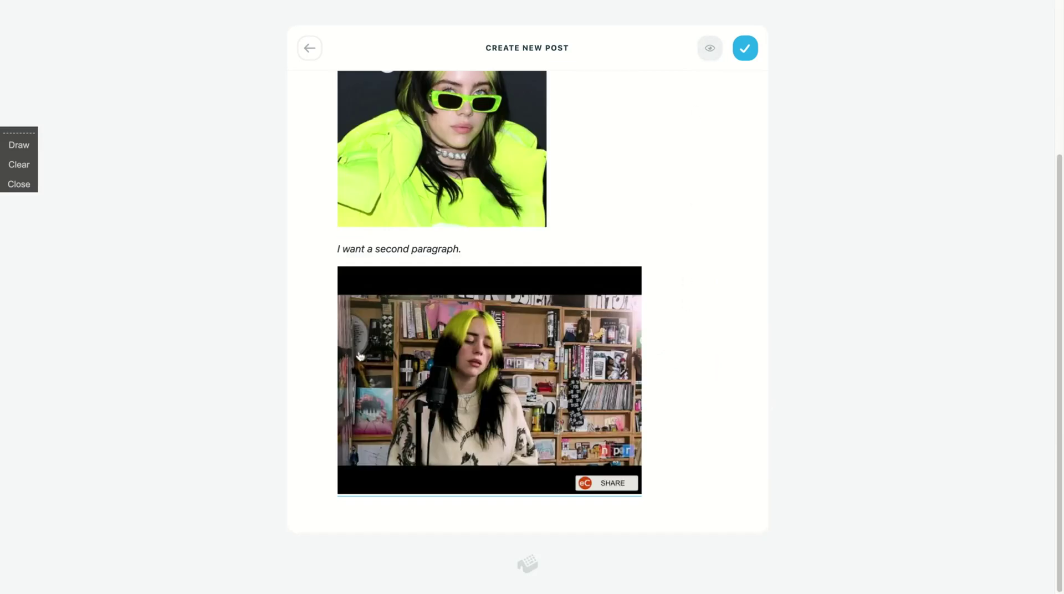
pyautogui.scroll(4, 528, 321)
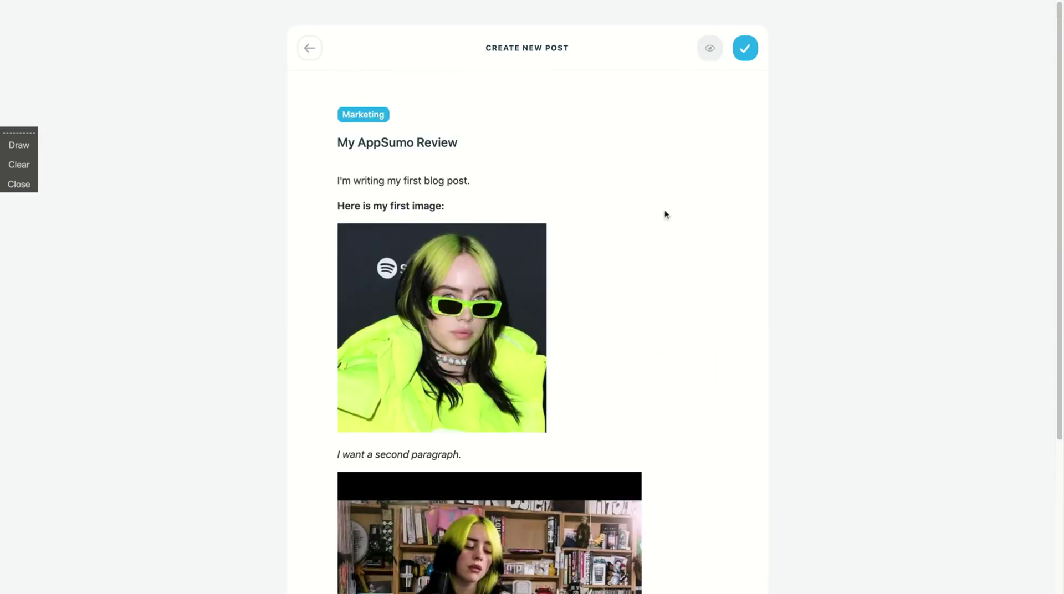
pyautogui.click(710, 49)
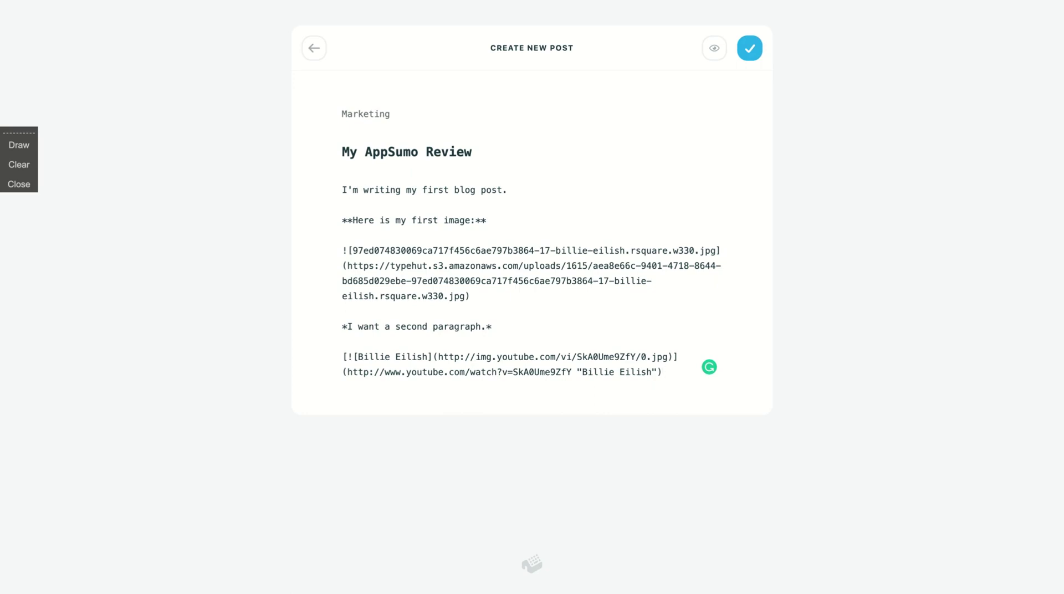
# Review the rendered post from its Marketing label to the video thumbnail, comparing the preview with the Markdown source.
pyautogui.click(714, 48)
pyautogui.scroll(-3, 633, 263)
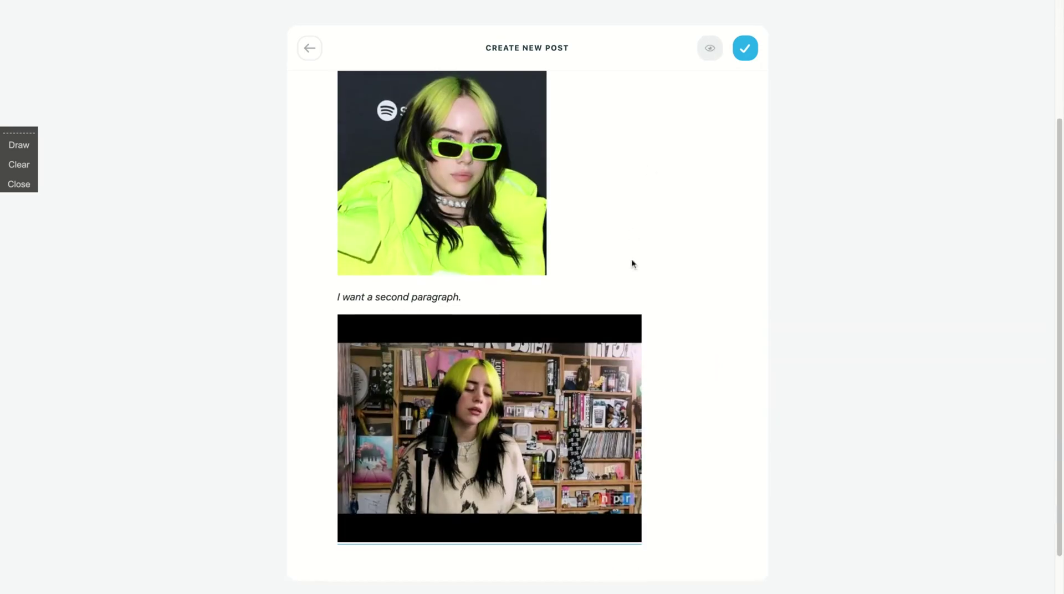
pyautogui.scroll(-2, 756, 299)
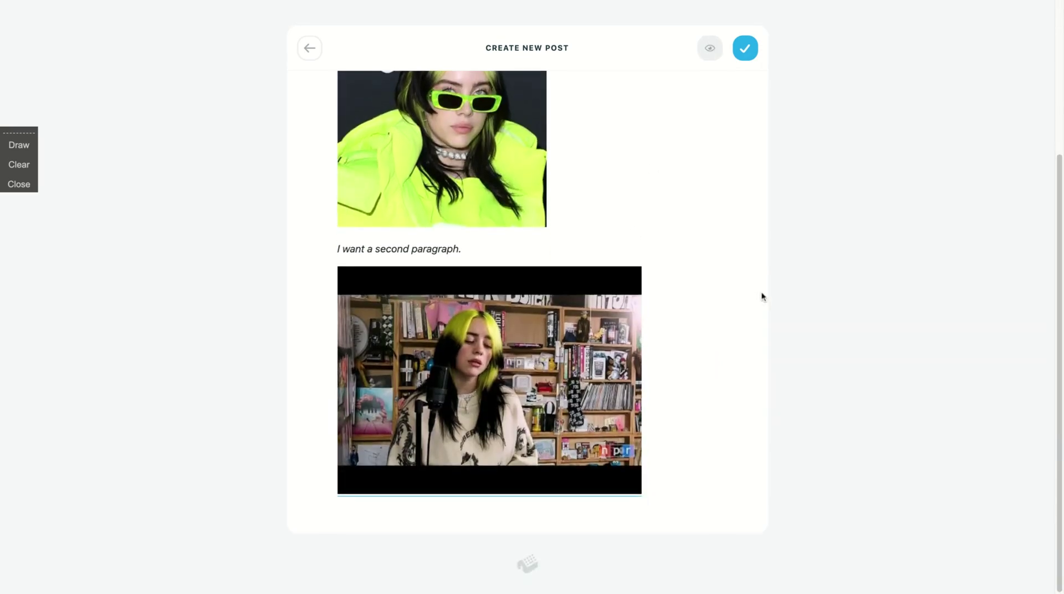
pyautogui.scroll(5, 762, 298)
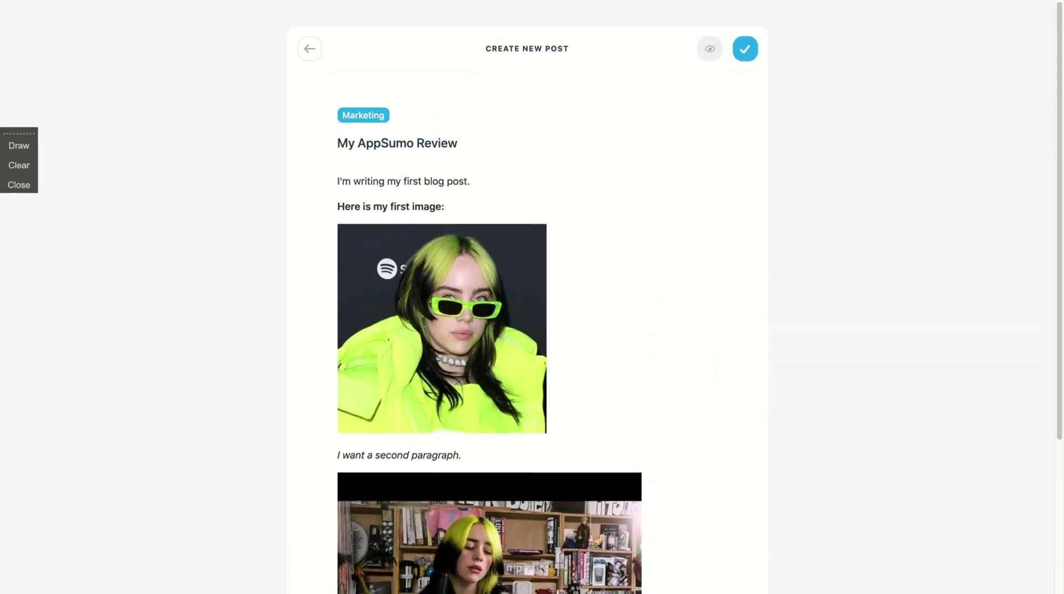
pyautogui.doubleClick(380, 113)
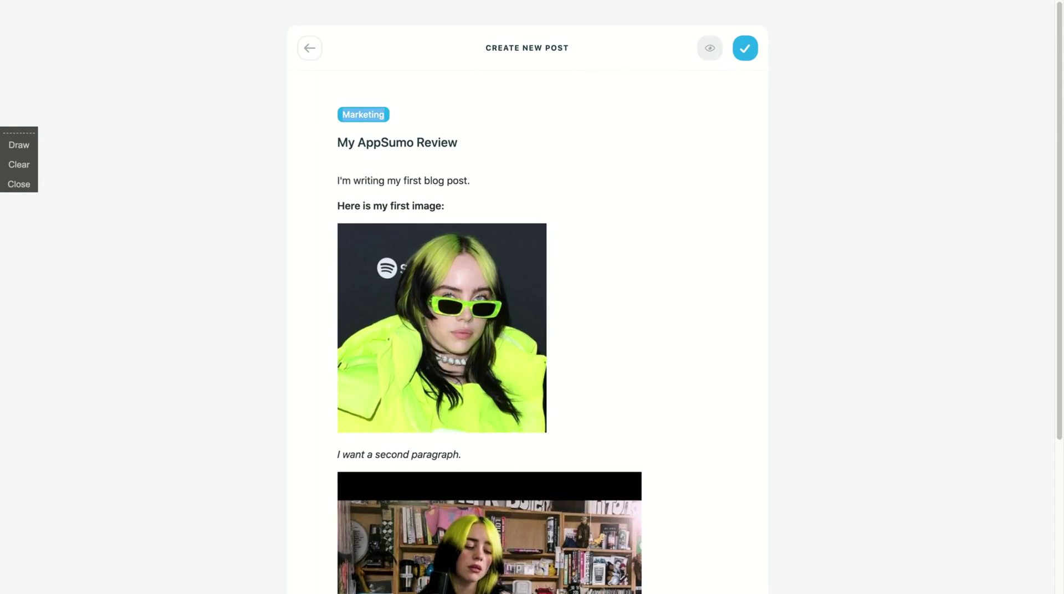
pyautogui.click(710, 56)
pyautogui.click(711, 56)
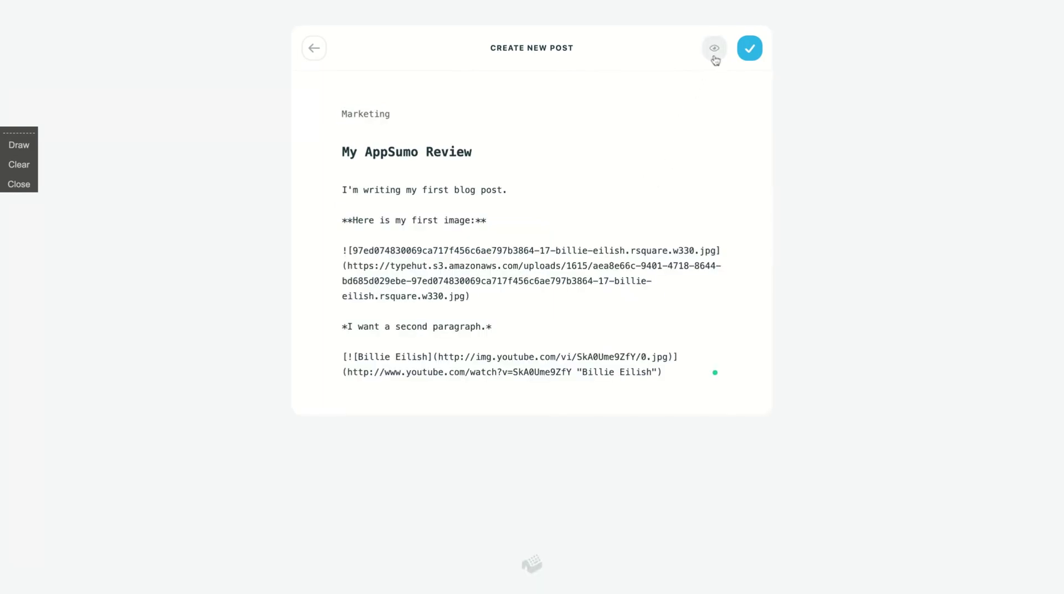
pyautogui.click(715, 56)
pyautogui.click(715, 55)
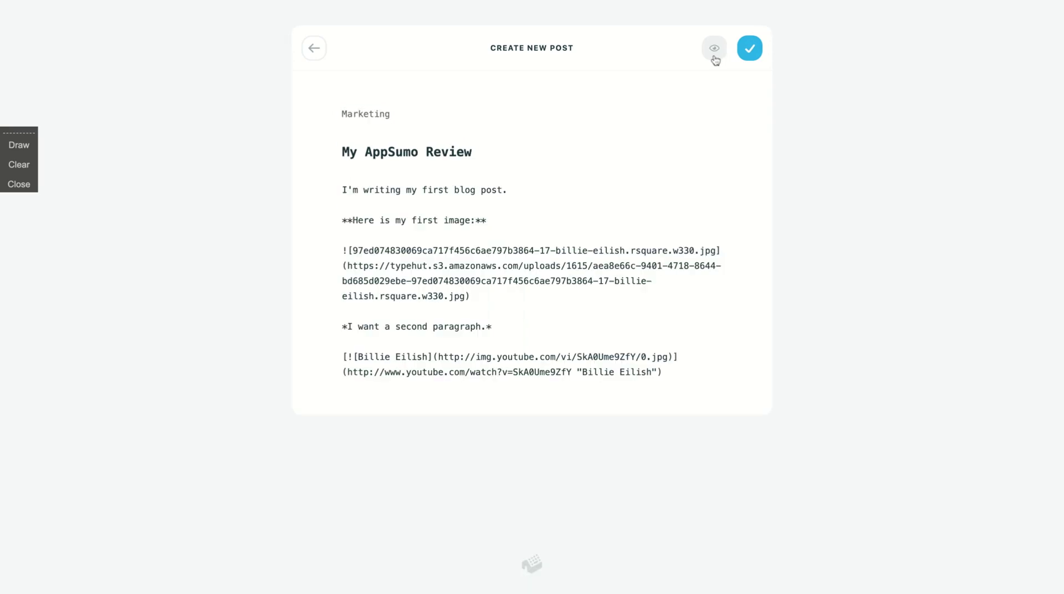
# Publish the "My AppSumo Review" post and review it on the live Lilac Marketing site down to the subscription box.
pyautogui.click(749, 49)
pyautogui.scroll(-4, 567, 333)
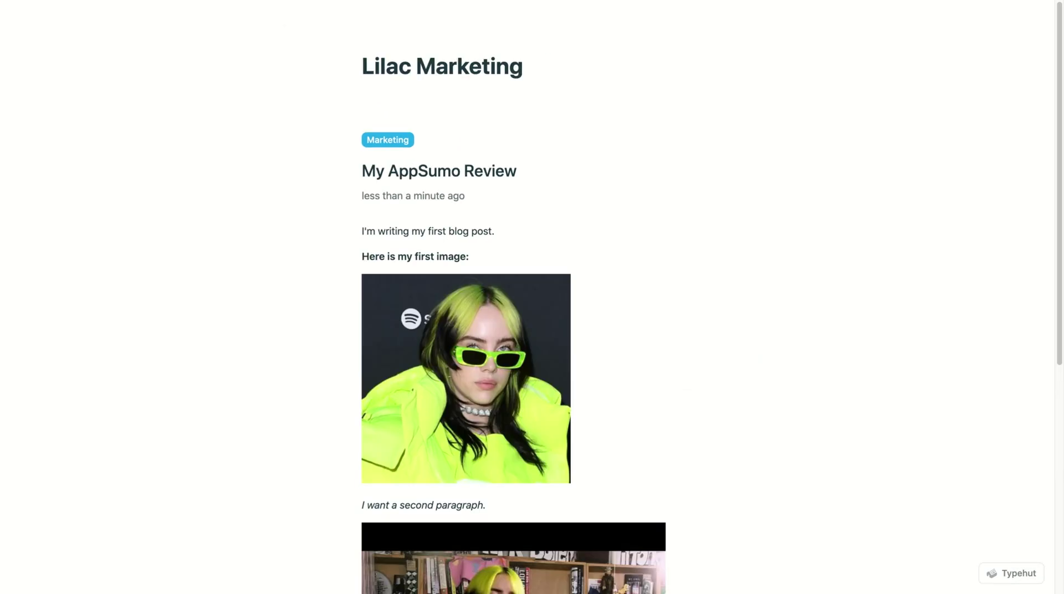
pyautogui.scroll(-7, 436, 261)
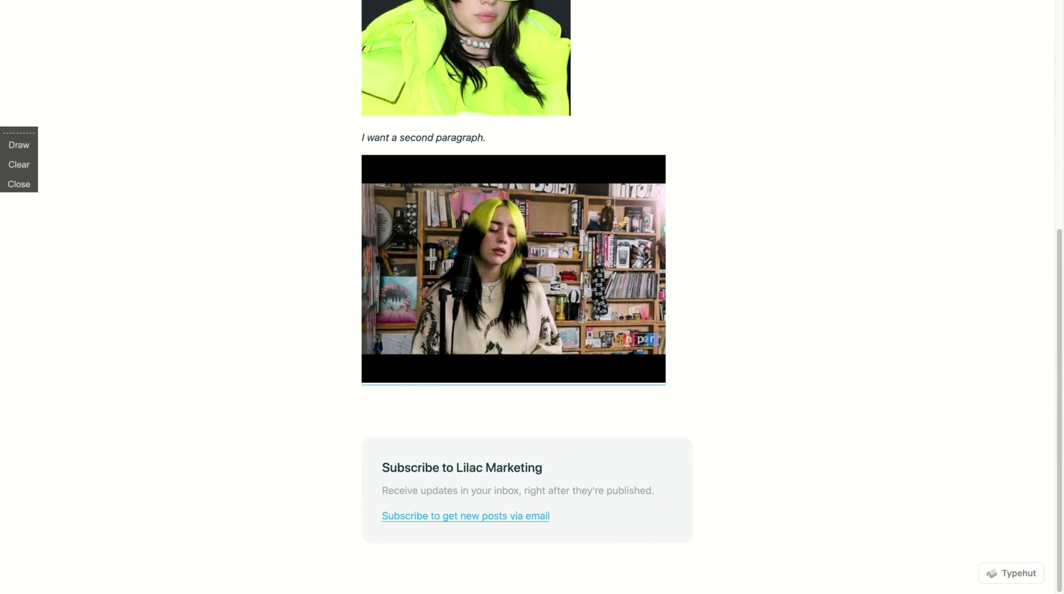
# Examine the email subscription form of Lilac Marketing with its Name and Email fields, and return to the blog page.
pyautogui.click(466, 516)
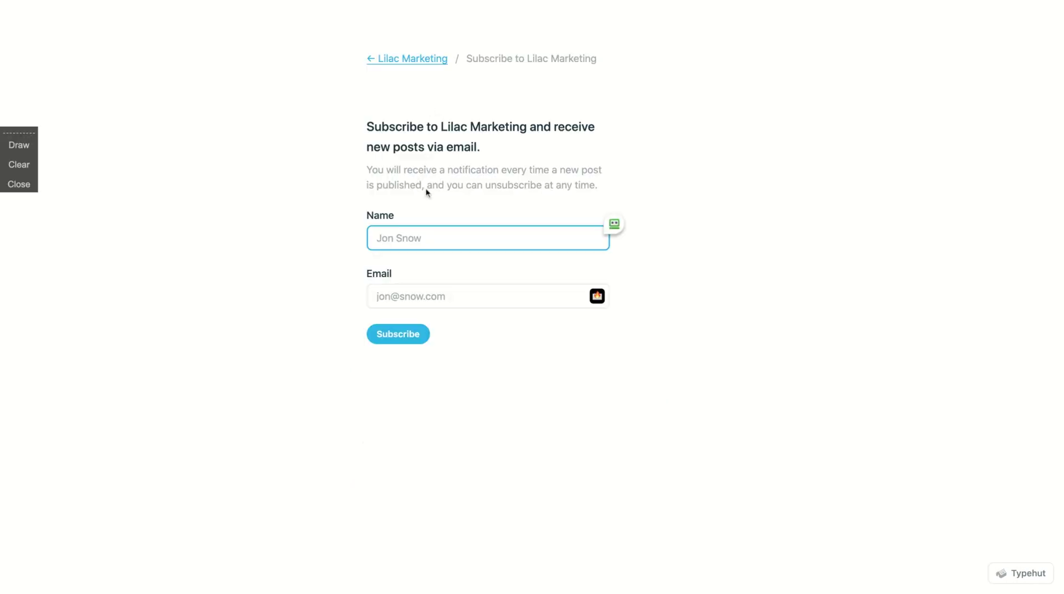
pyautogui.click(422, 295)
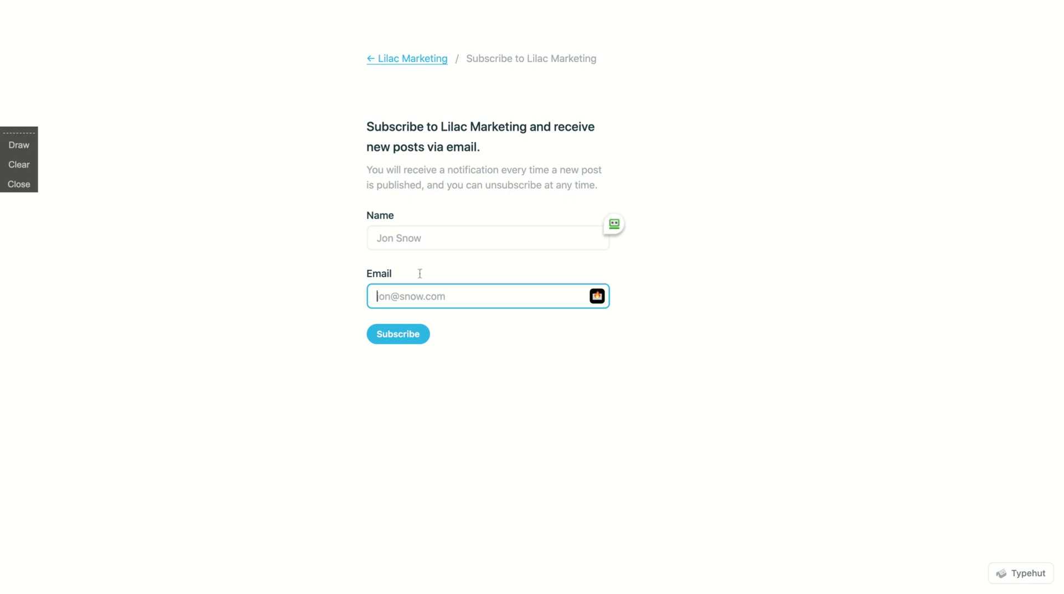
pyautogui.click(393, 68)
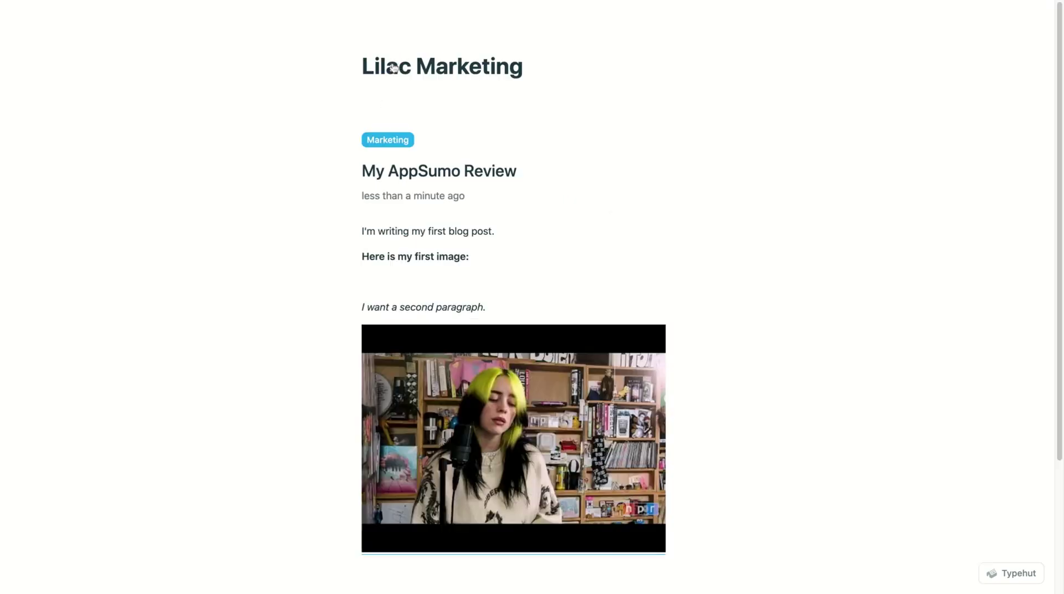
pyautogui.scroll(-7, 433, 373)
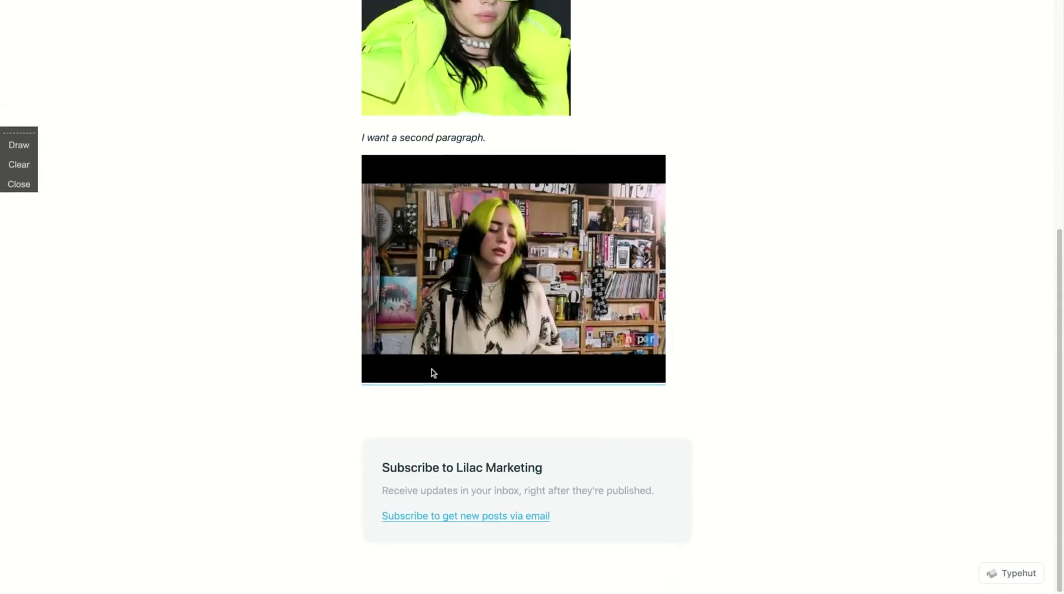
pyautogui.scroll(7, 432, 372)
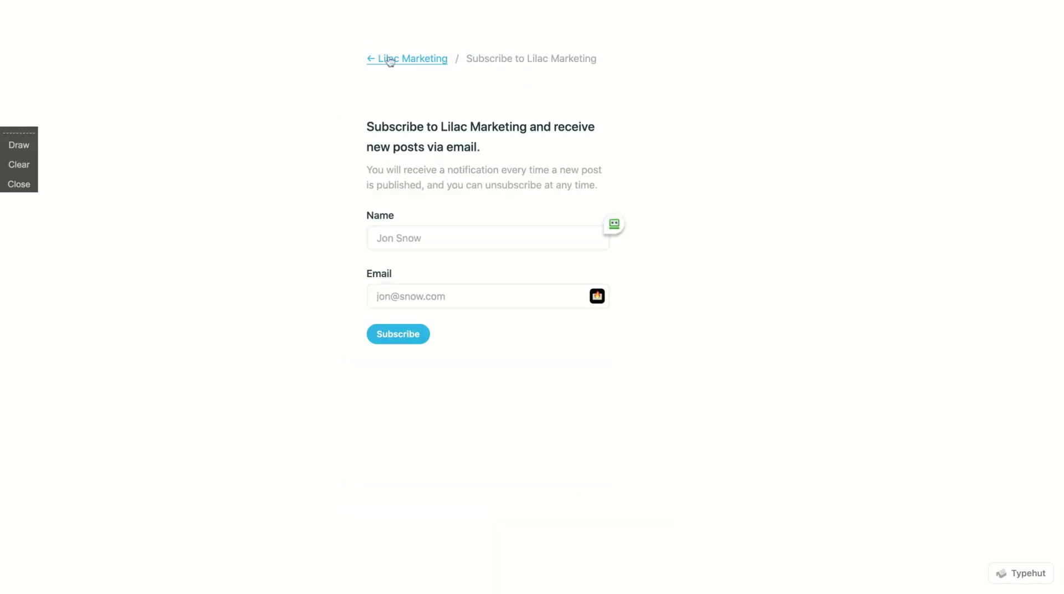
pyautogui.click(389, 58)
pyautogui.hotkey('ctrl', 'shift', 'd')
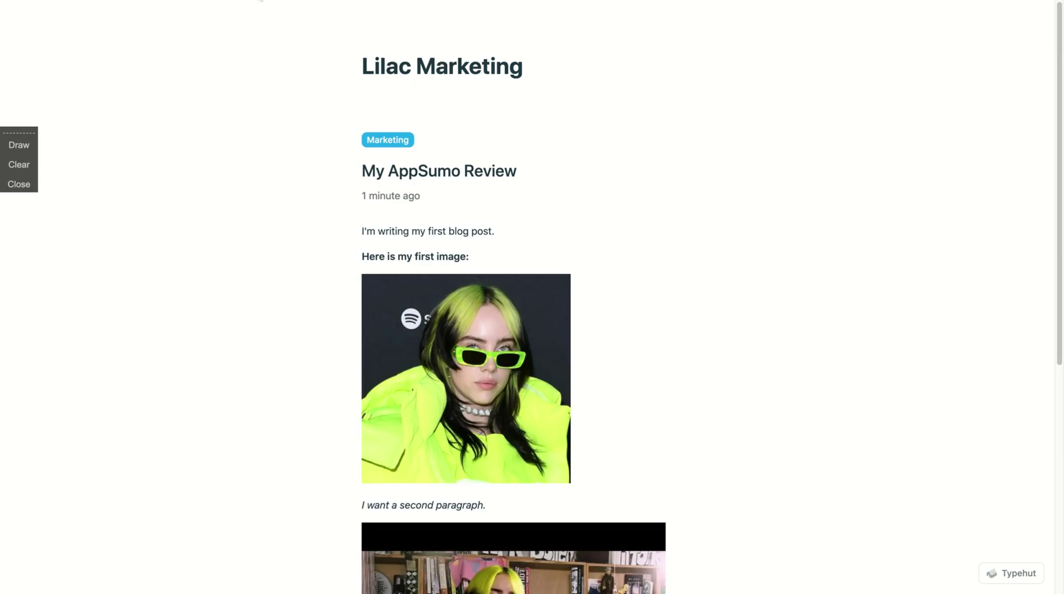
# From the Typehut dashboard, activate the Donald documentation template for the Lilac Marketing site and return to the post list.
pyautogui.click(1011, 573)
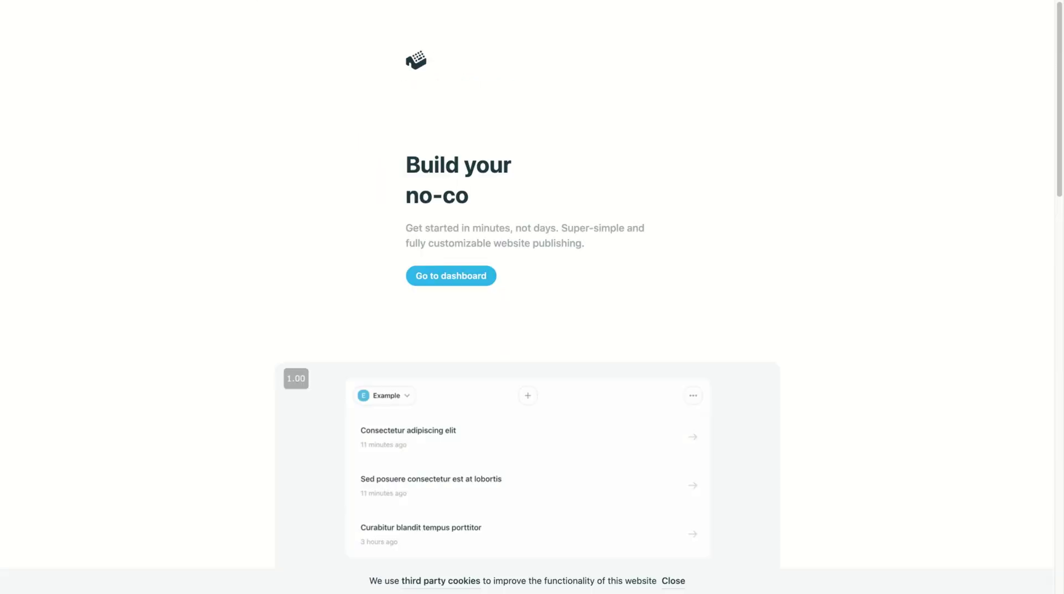
pyautogui.click(417, 276)
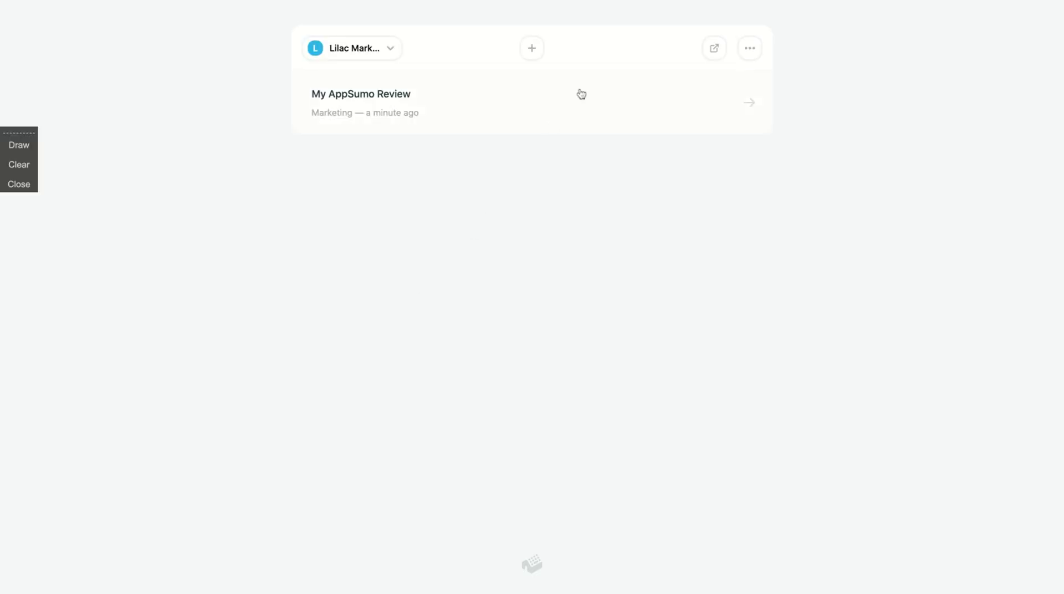
pyautogui.click(757, 54)
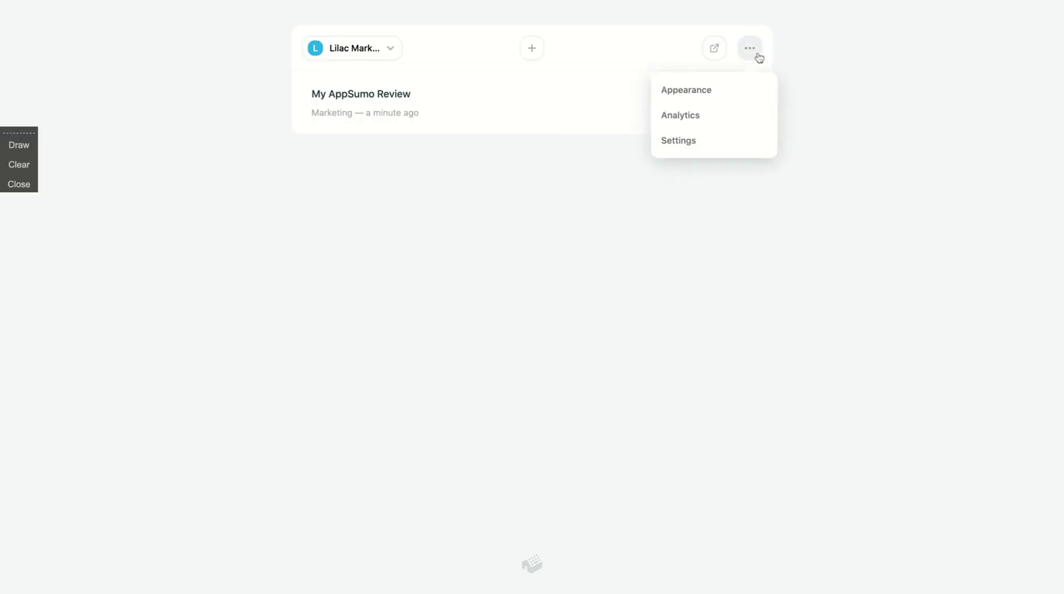
pyautogui.click(704, 90)
pyautogui.scroll(-3, 264, 149)
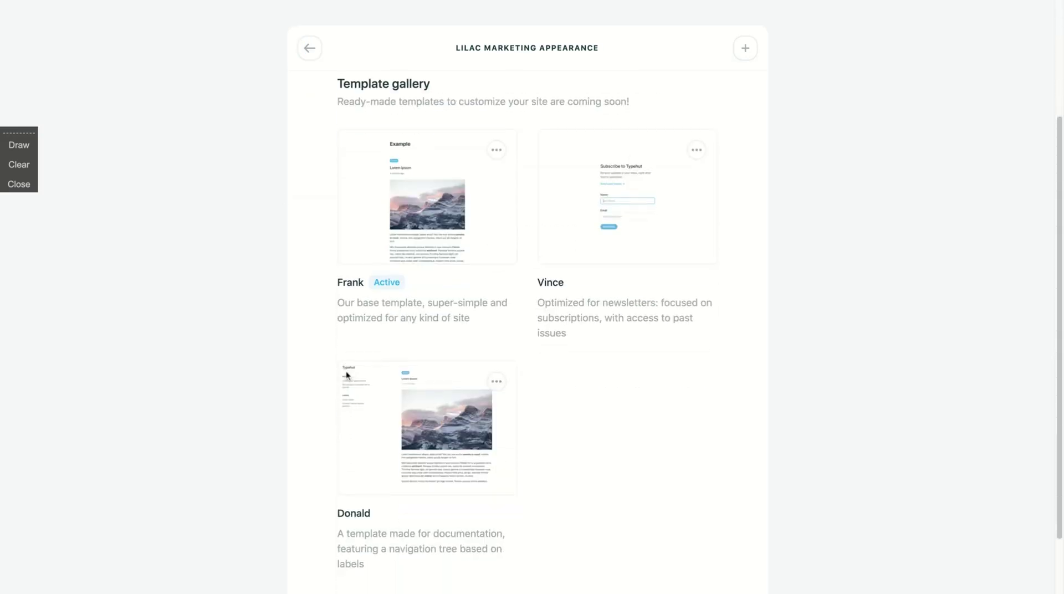
pyautogui.scroll(-2, 345, 376)
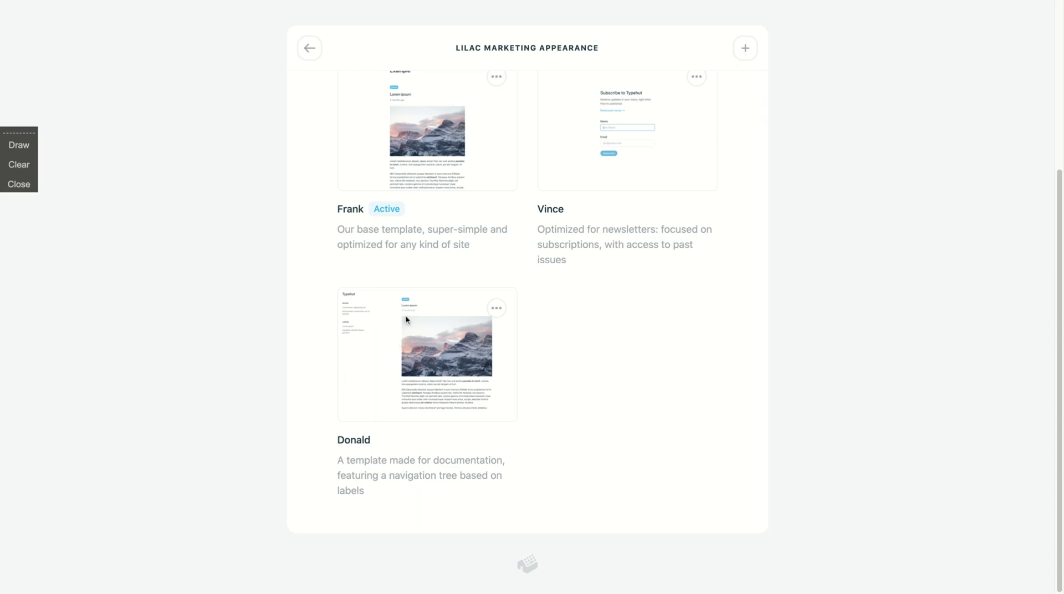
pyautogui.scroll(1, 408, 288)
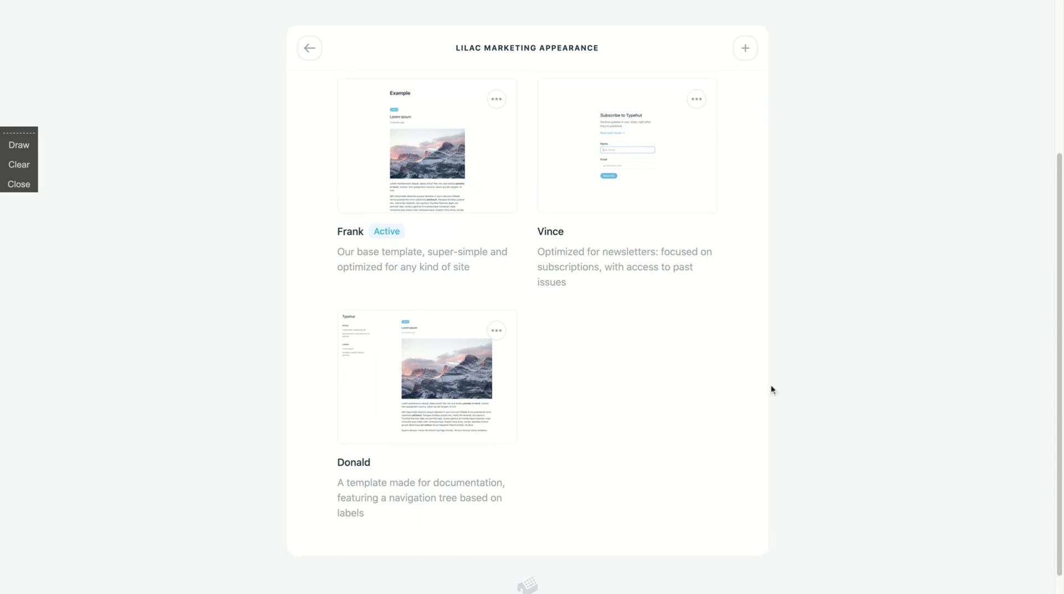
pyautogui.click(490, 334)
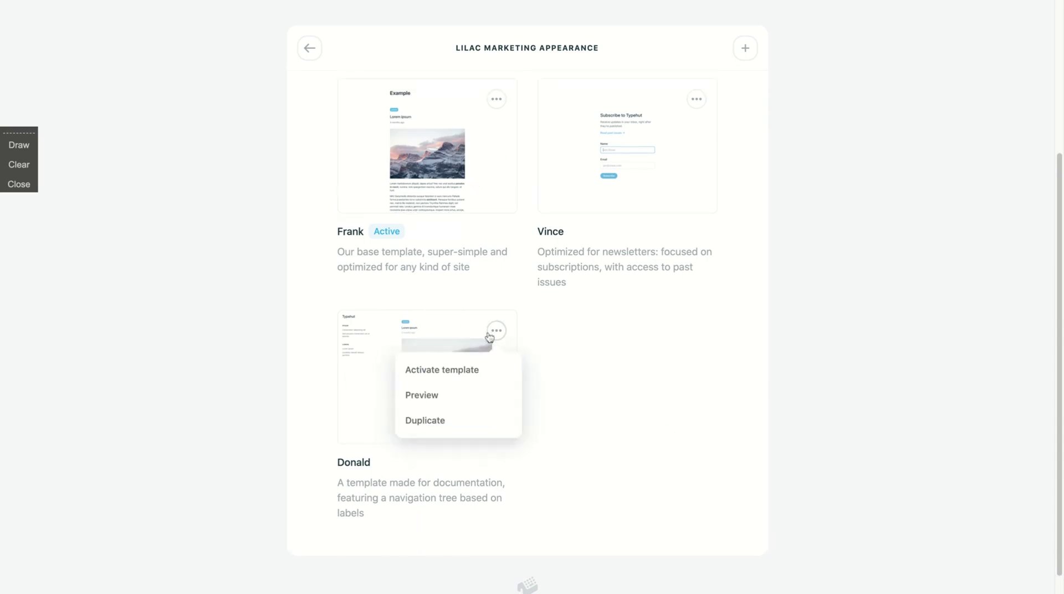
pyautogui.click(452, 370)
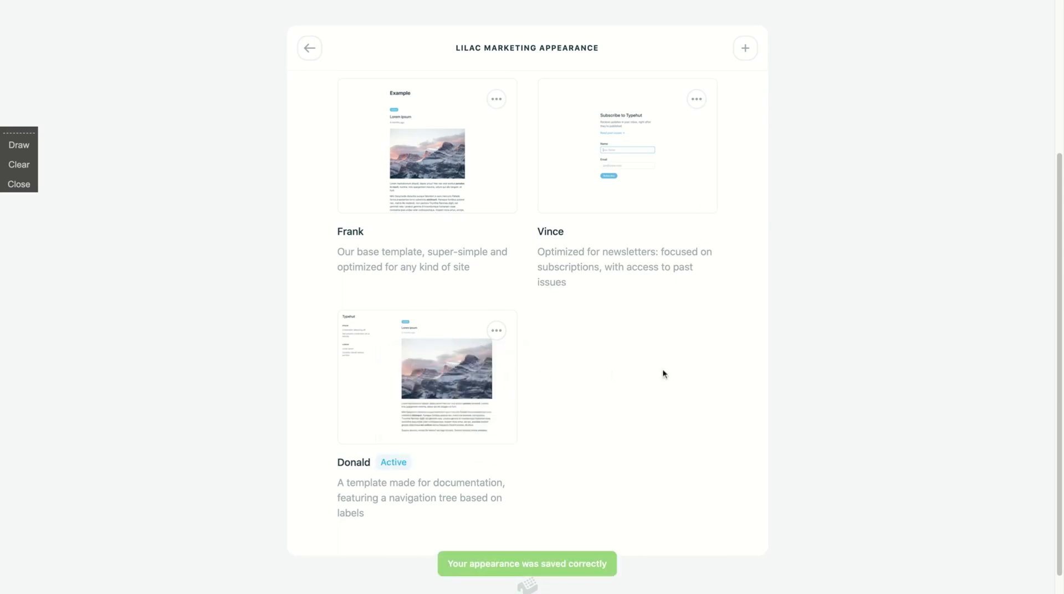
pyautogui.scroll(-1, 637, 361)
pyautogui.scroll(3, 630, 352)
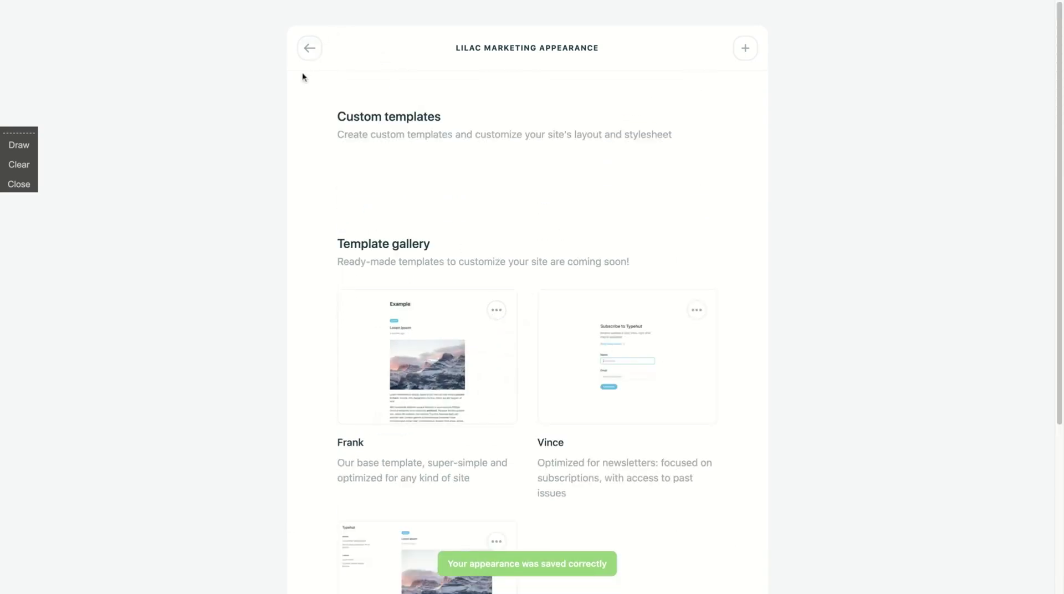
pyautogui.click(309, 48)
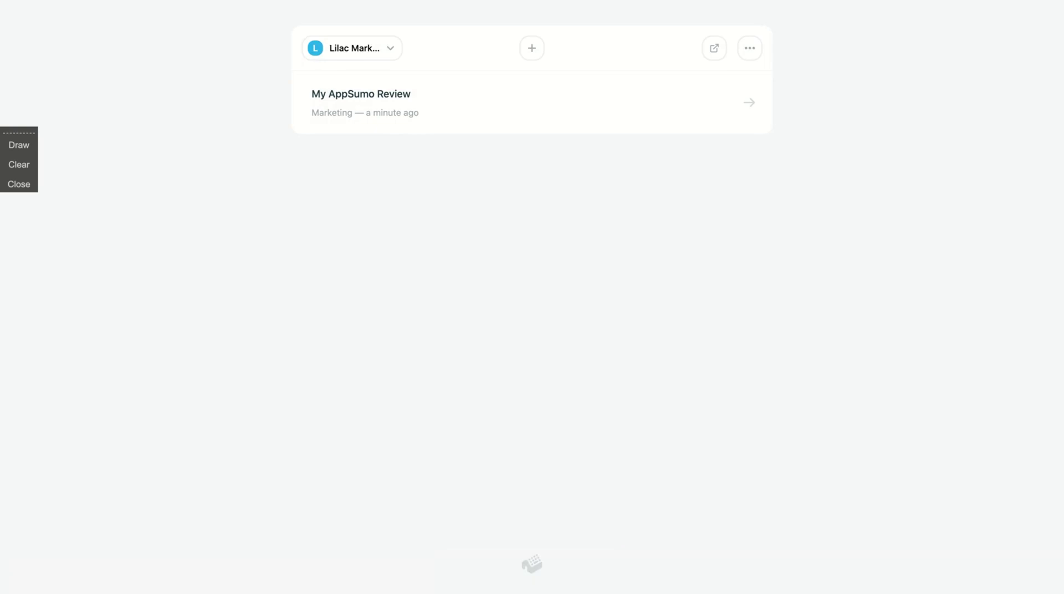
# Review the live Lilac Marketing site in the Donald template, from the label navigation tree to the end of the post.
pyautogui.hotkey('ctrl', 'Tab')
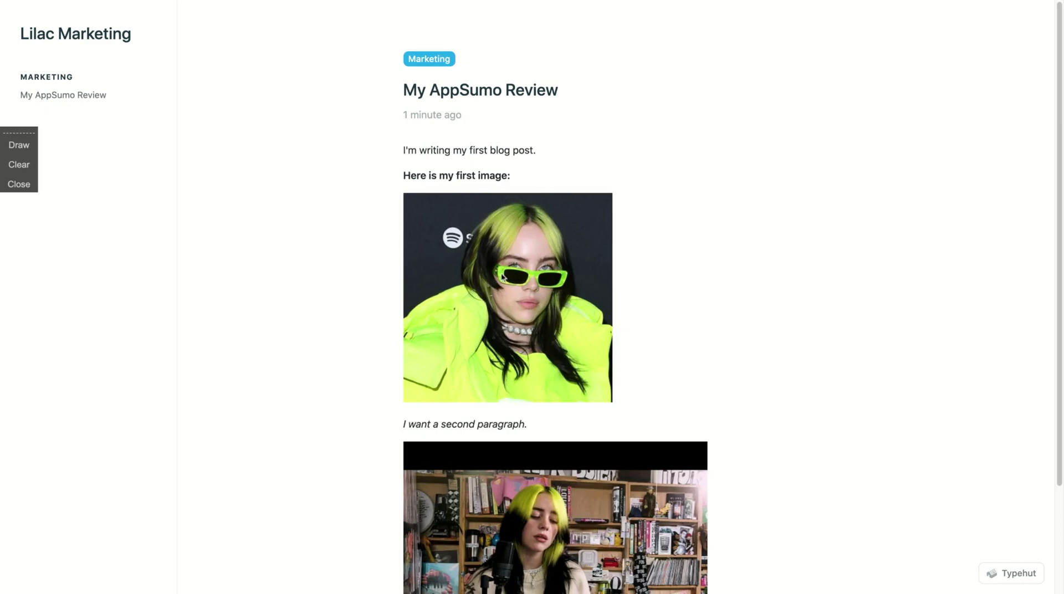
pyautogui.scroll(-5, 502, 274)
pyautogui.scroll(5, 501, 273)
pyautogui.hotkey('ctrl', 'shift', 'Tab')
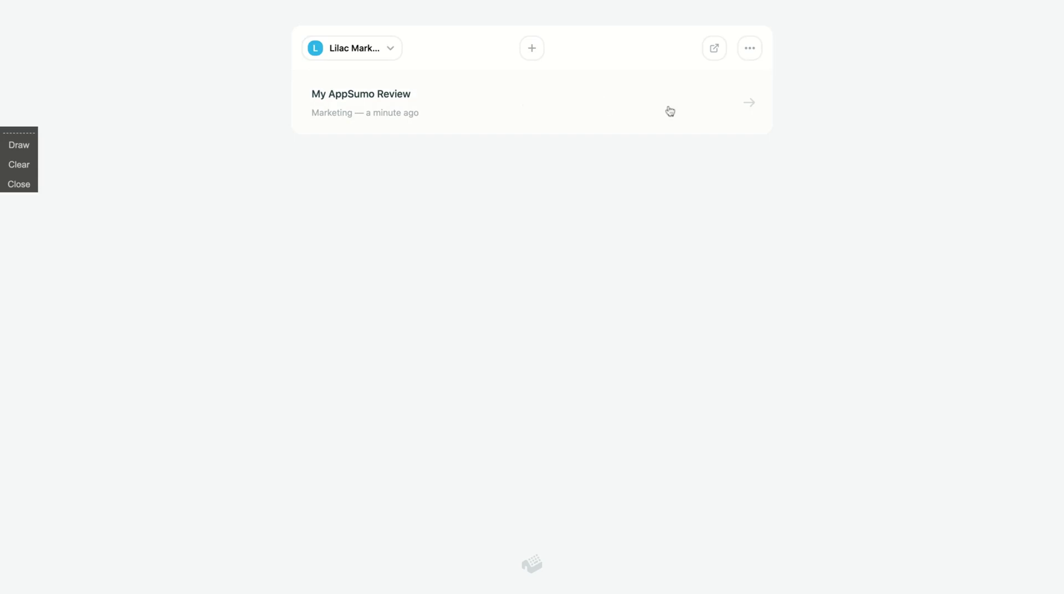
# View the published "My AppSumo Review" post and examine the label, title and body fields of a blank new post without saving it.
pyautogui.click(752, 106)
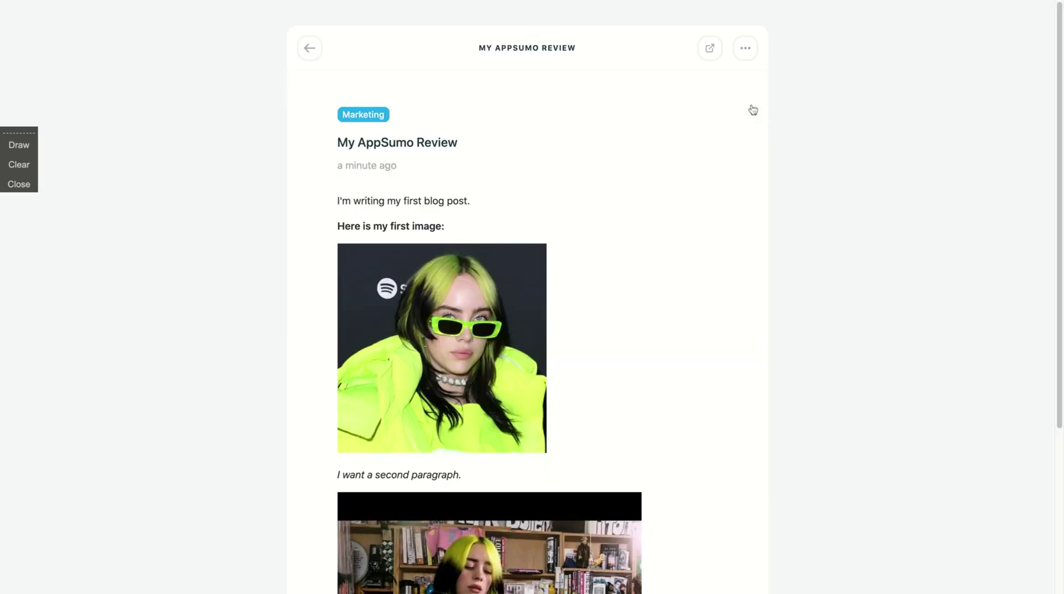
pyautogui.click(306, 60)
pyautogui.click(529, 49)
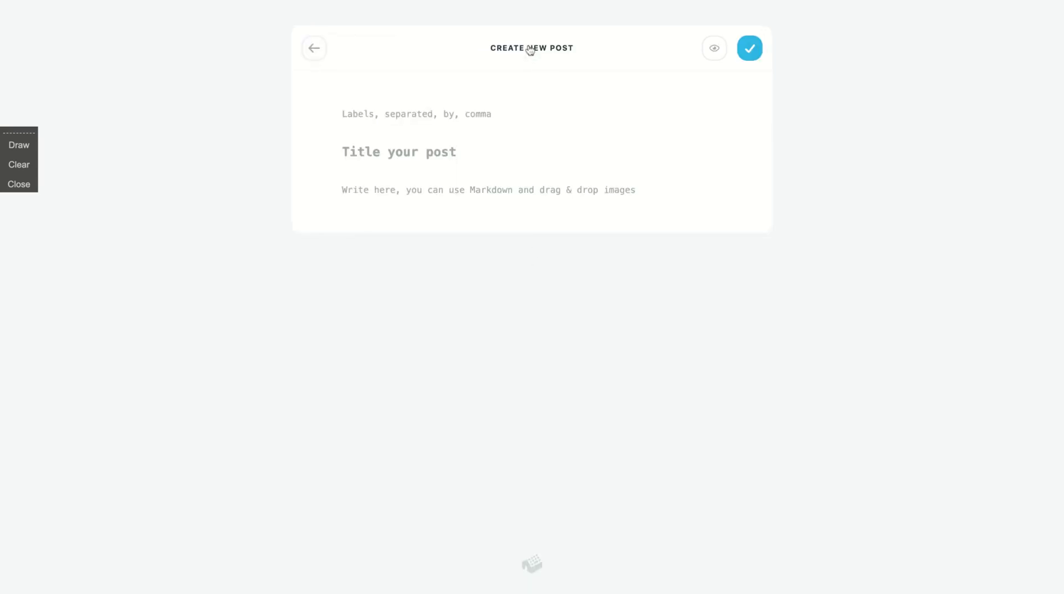
pyautogui.click(313, 48)
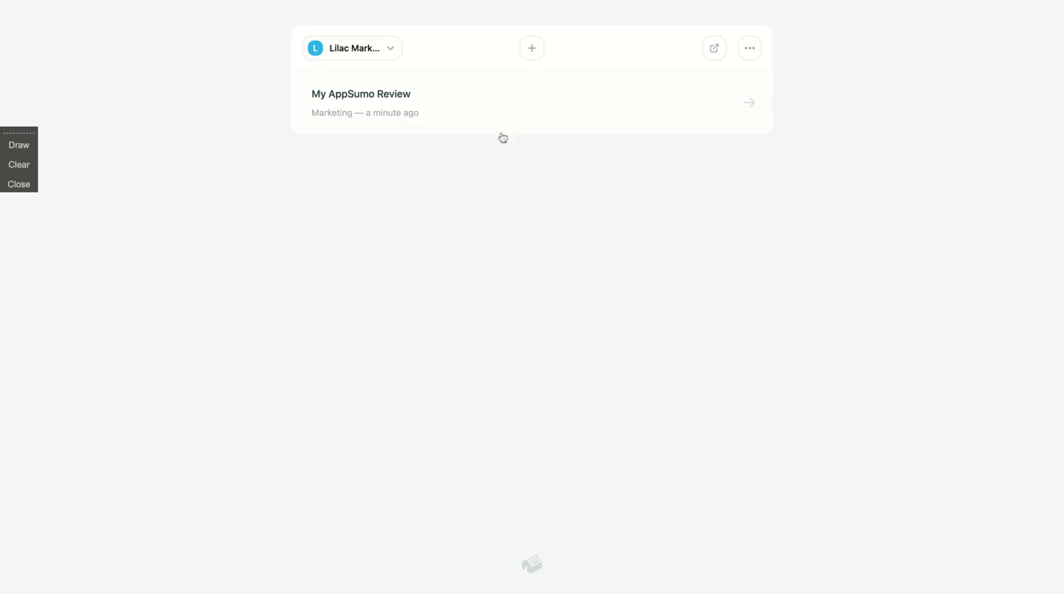
pyautogui.click(529, 49)
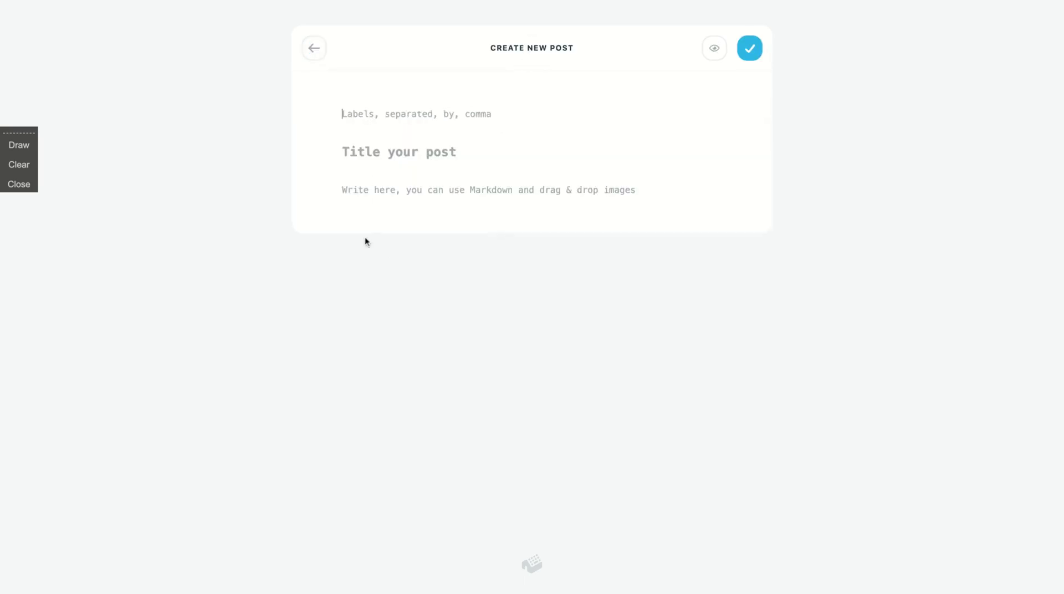
pyautogui.press('Tab')
pyautogui.click(385, 187)
pyautogui.click(313, 55)
# Look through the site and account options, examine the subscriber analytics of Lilac Marketing, and return to the post list.
pyautogui.click(391, 49)
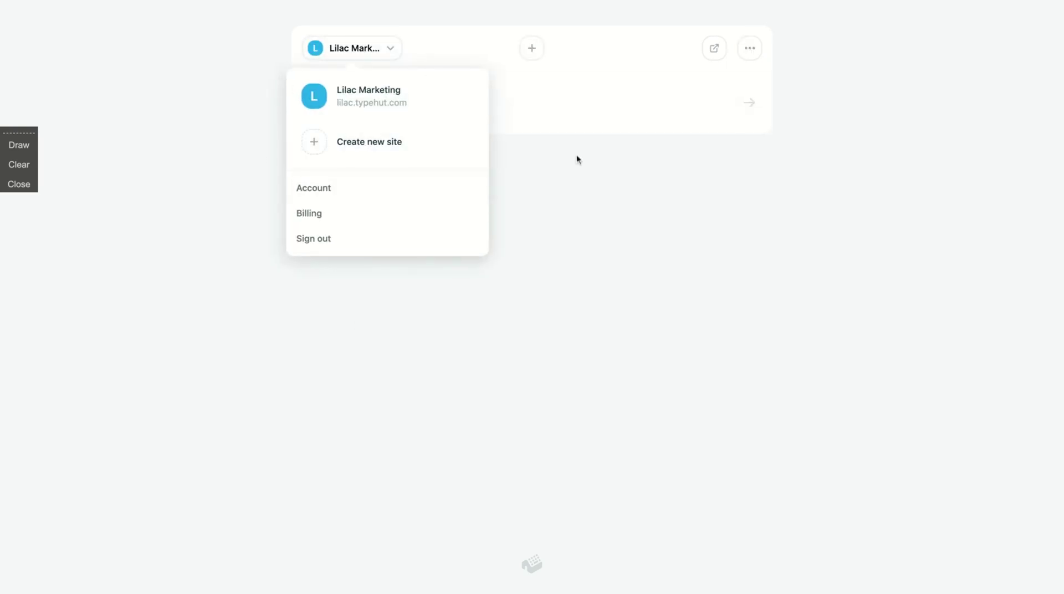
pyautogui.click(749, 51)
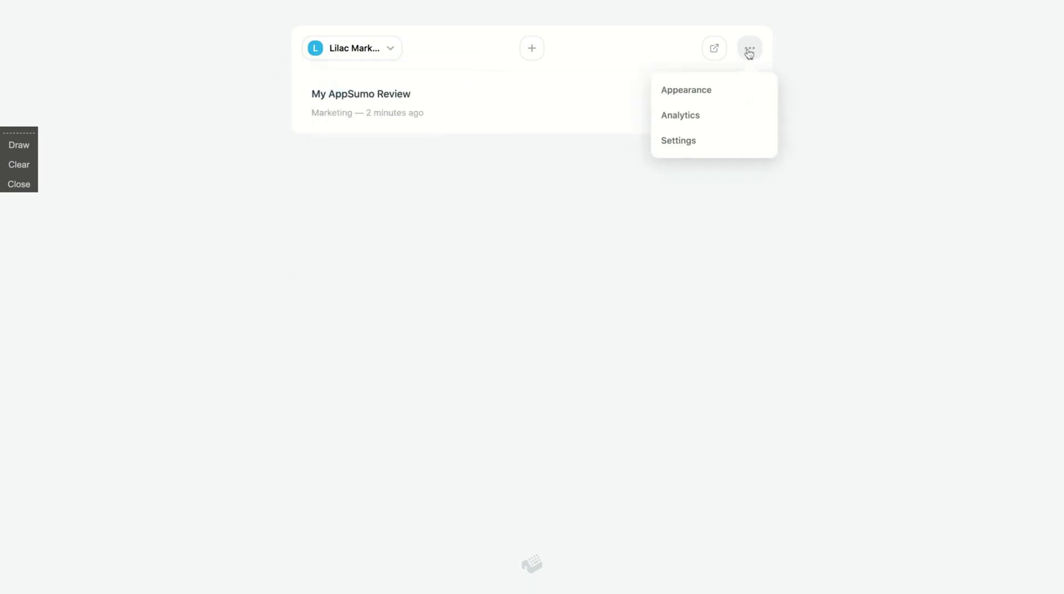
pyautogui.click(697, 116)
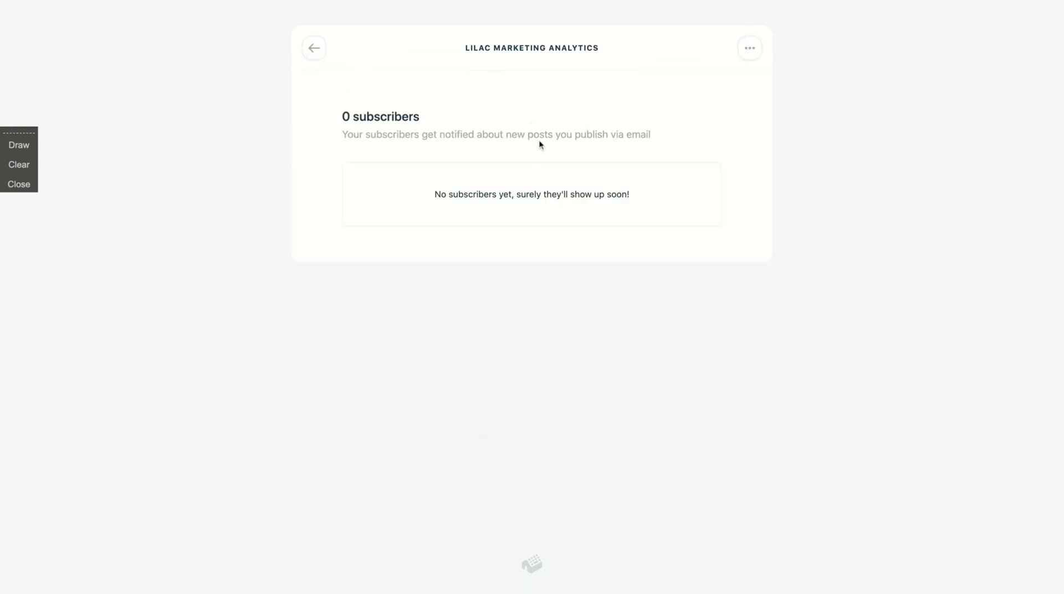
pyautogui.click(303, 51)
# Review the Lilac Marketing settings, including site details, privacy password and custom domain, and leave them without saving.
pyautogui.click(752, 56)
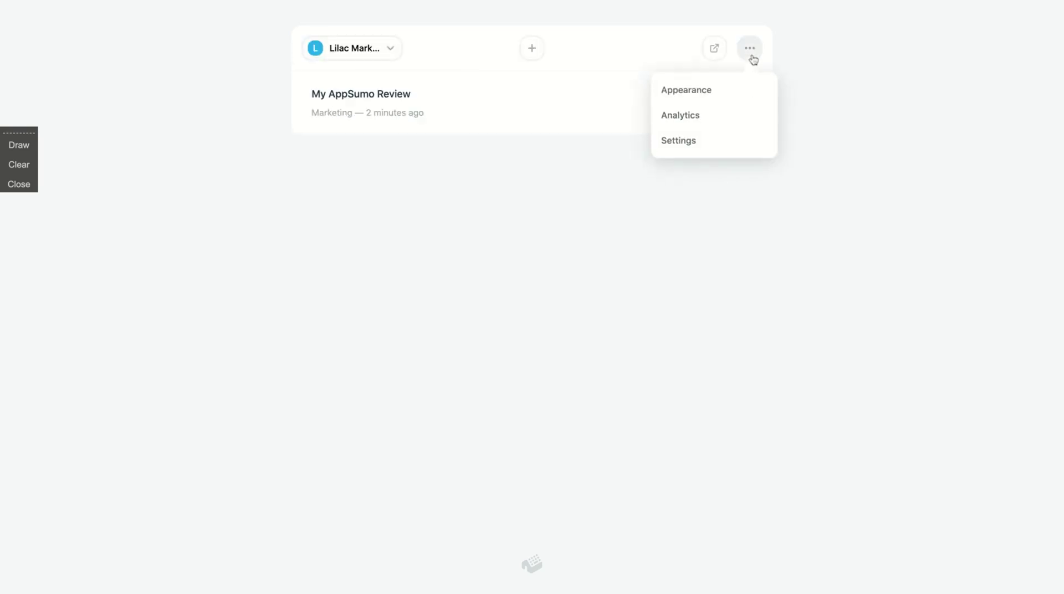
pyautogui.click(696, 140)
pyautogui.scroll(-3, 698, 294)
pyautogui.scroll(3, 698, 288)
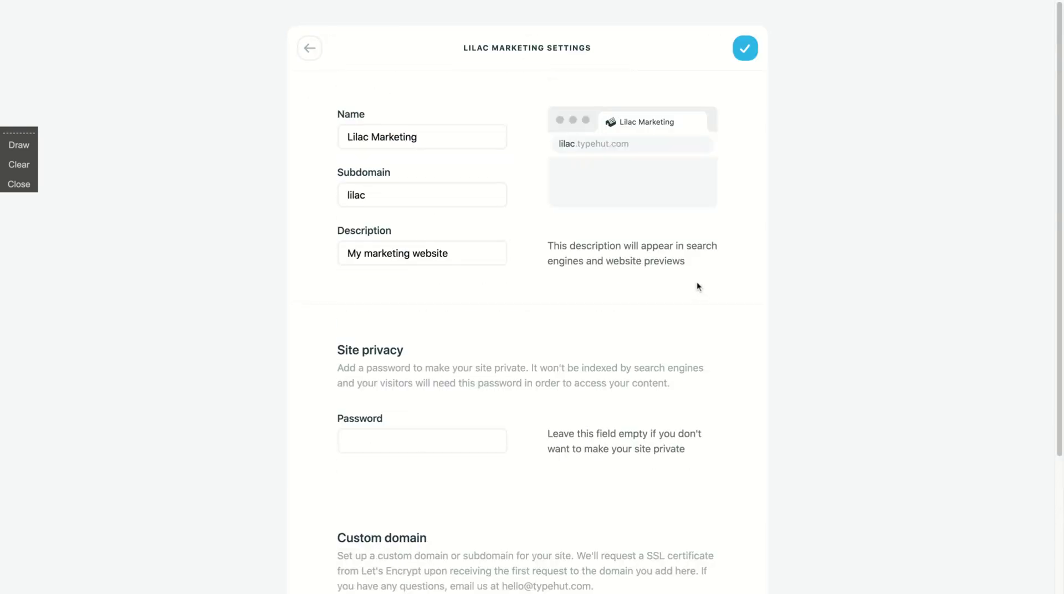
pyautogui.click(308, 49)
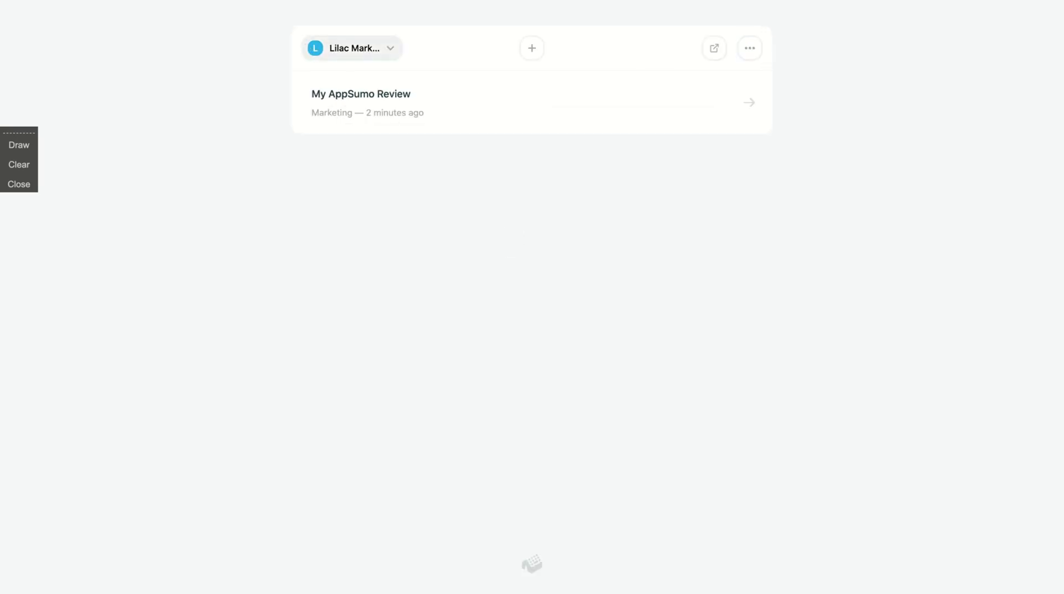